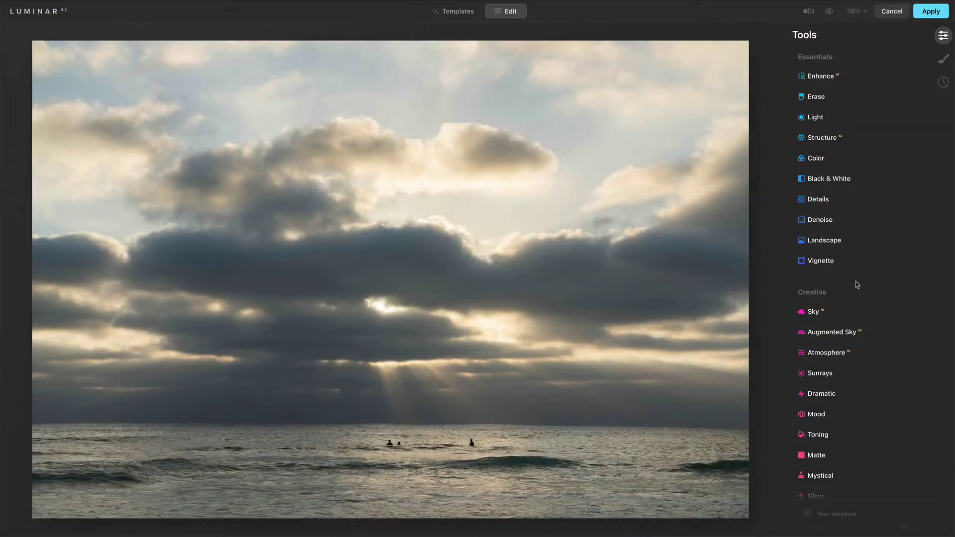
# Step: Expand the Toning tool in the Creative tools and reveal its Balance section
pyautogui.scroll(-5, 858, 284)
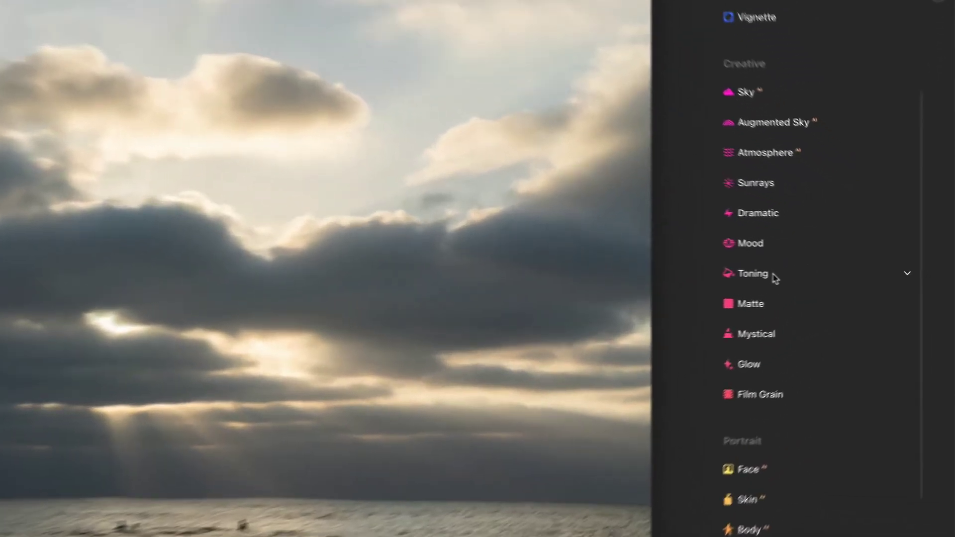
pyautogui.click(773, 275)
pyautogui.scroll(-4, 770, 276)
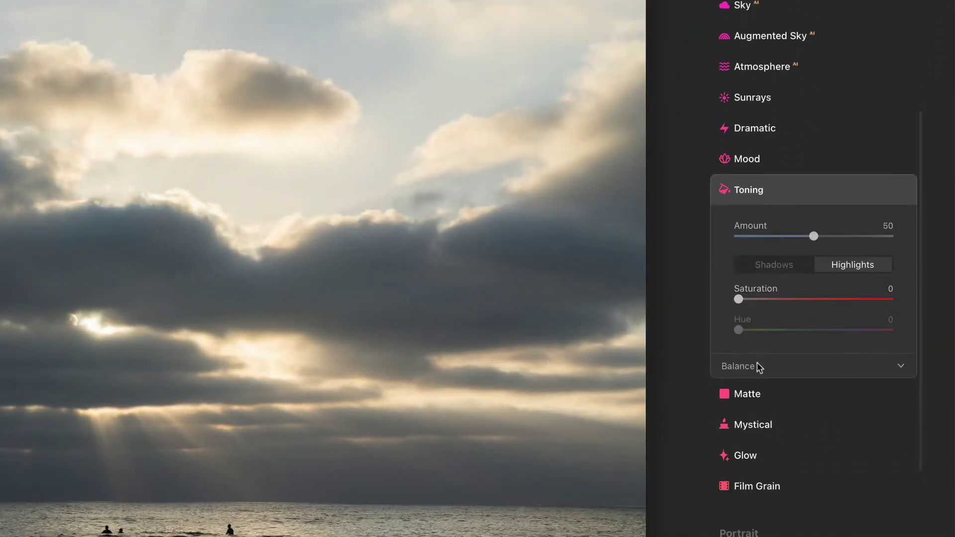
pyautogui.click(758, 367)
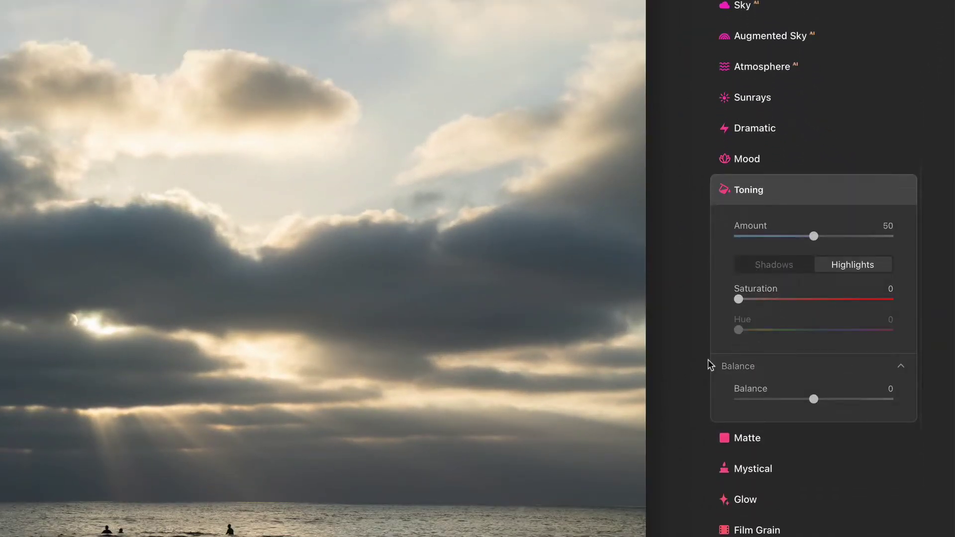
# Step: Switch between the Shadows and Highlights toning settings to review them
pyautogui.click(782, 269)
pyautogui.click(844, 274)
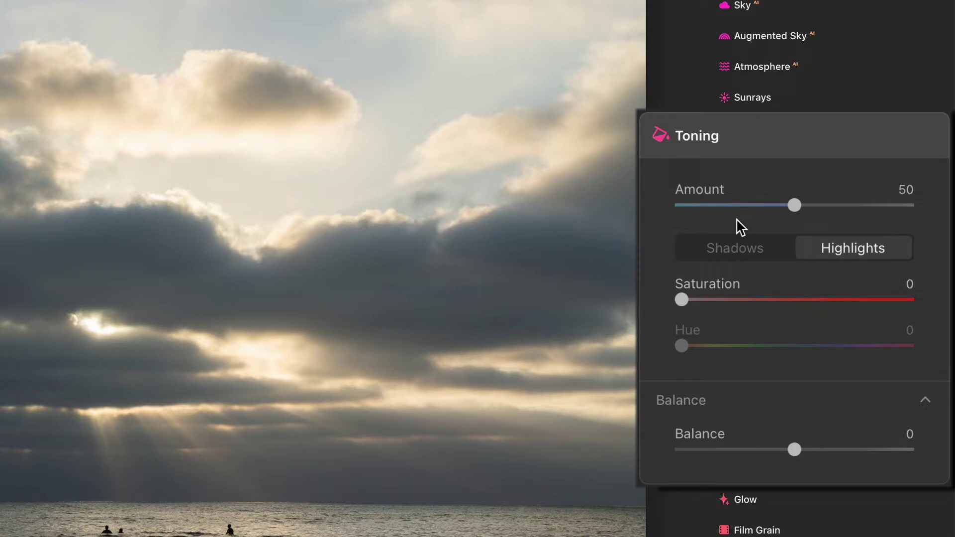
pyautogui.click(738, 250)
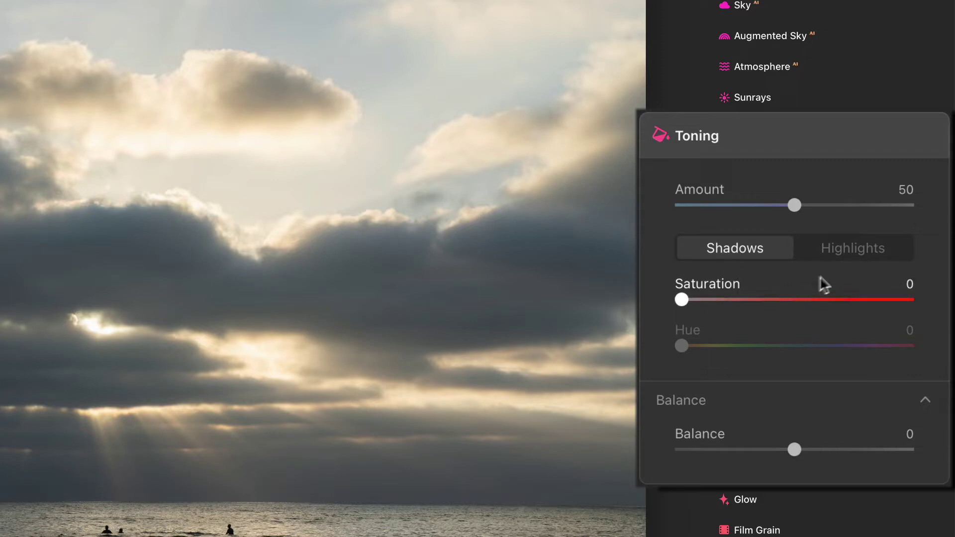
pyautogui.click(853, 256)
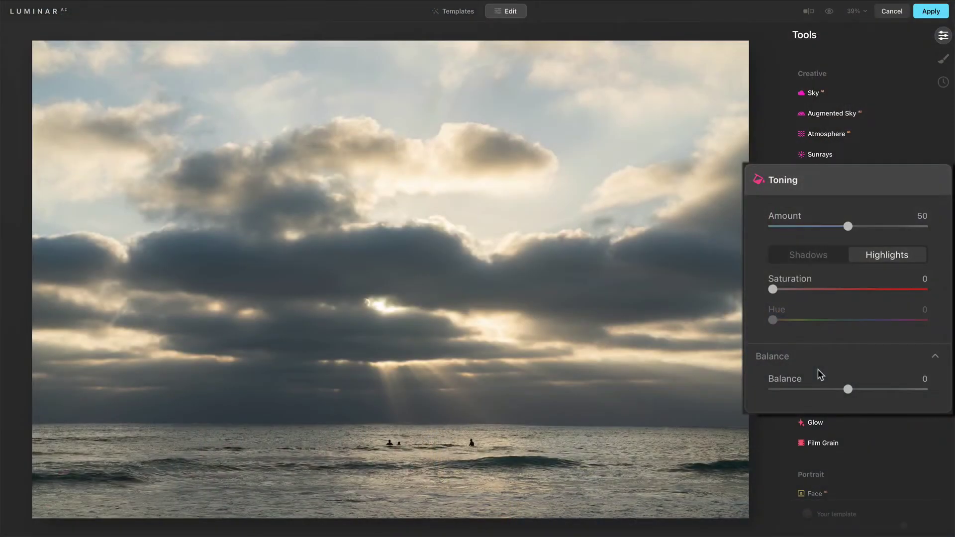
# Step: Select Shadows and set Saturation 80 and Hue 220 for a blue shadow tint
pyautogui.click(809, 256)
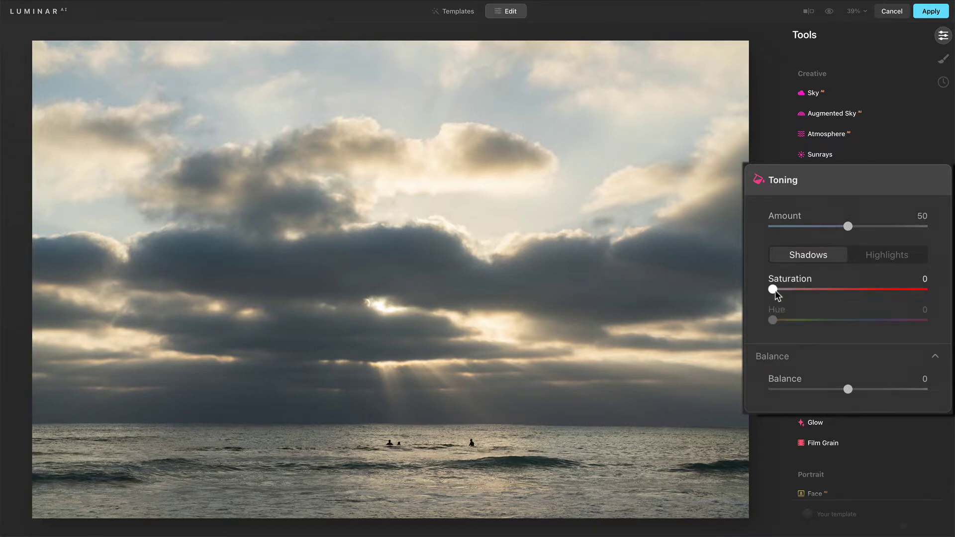
pyautogui.moveTo(774, 291); pyautogui.dragTo(780, 292)
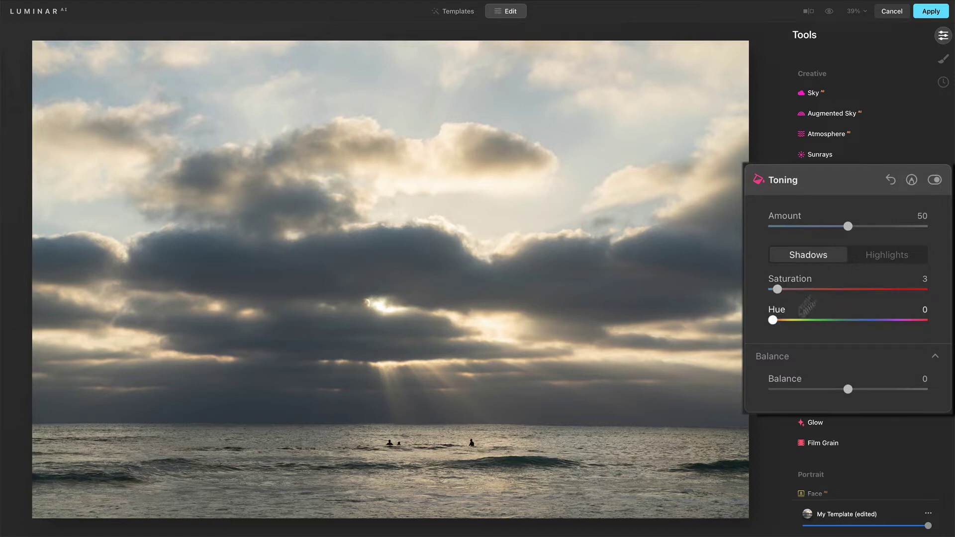
pyautogui.moveTo(773, 321); pyautogui.dragTo(876, 327)
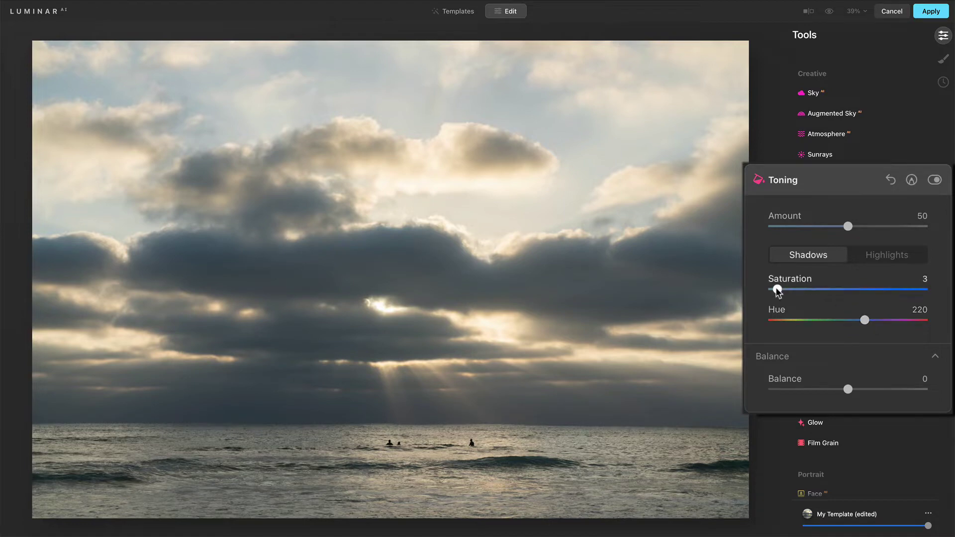
pyautogui.moveTo(777, 290); pyautogui.dragTo(904, 296)
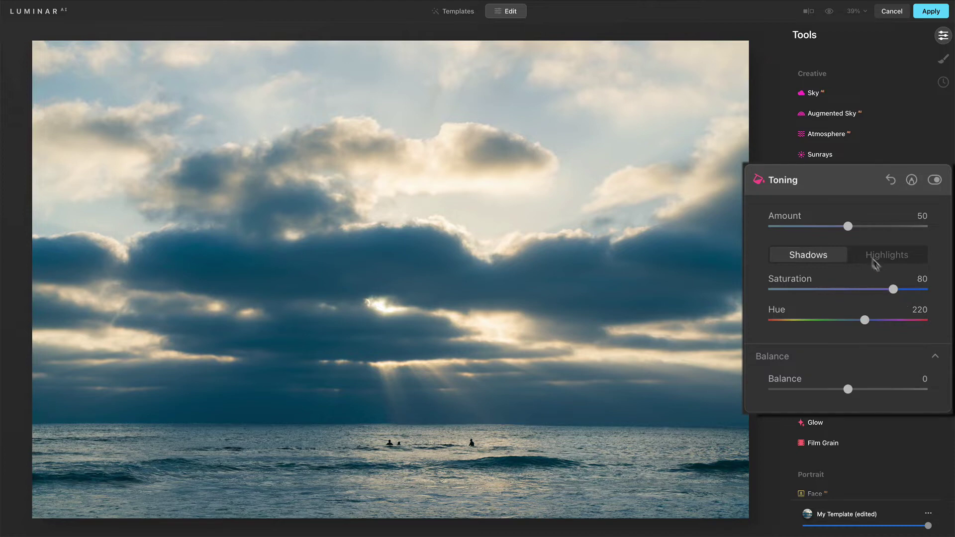
pyautogui.moveTo(849, 230)
pyautogui.mouseDown()
pyautogui.moveTo(902, 235)
pyautogui.moveTo(817, 236)
pyautogui.moveTo(849, 238)
pyautogui.mouseUp()
# Step: Select Highlights and set Hue 30 with Saturation 88 for a warm orange tint
pyautogui.click(884, 255)
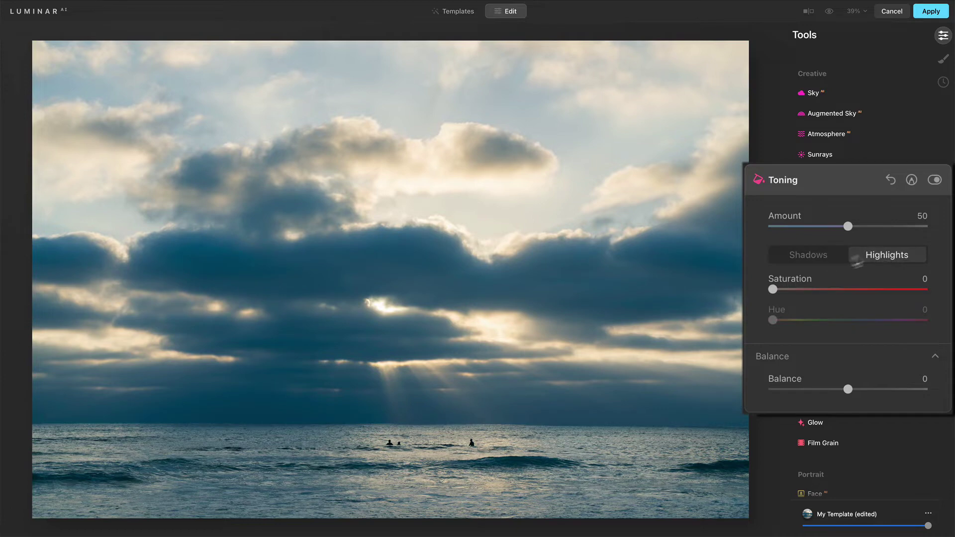
pyautogui.moveTo(772, 293); pyautogui.dragTo(785, 324)
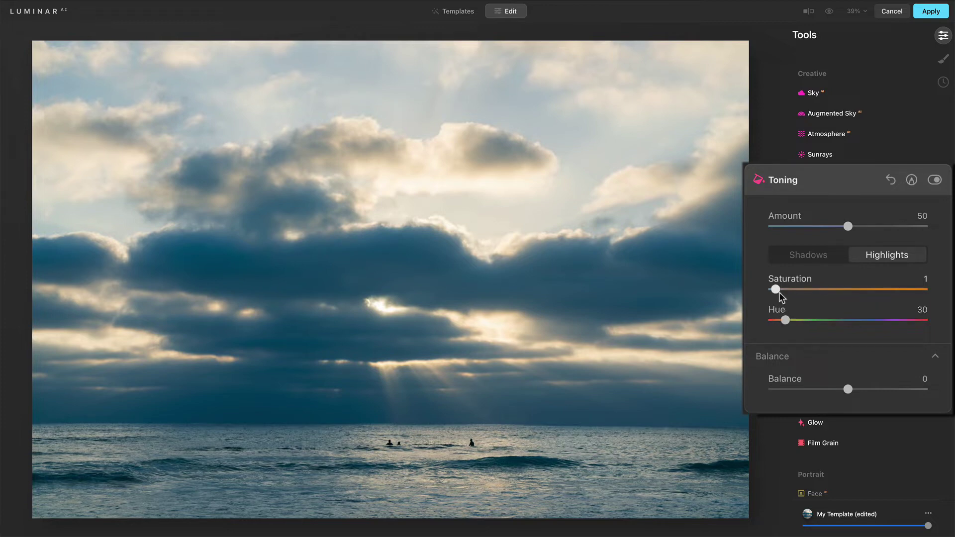
pyautogui.moveTo(777, 294); pyautogui.dragTo(923, 304)
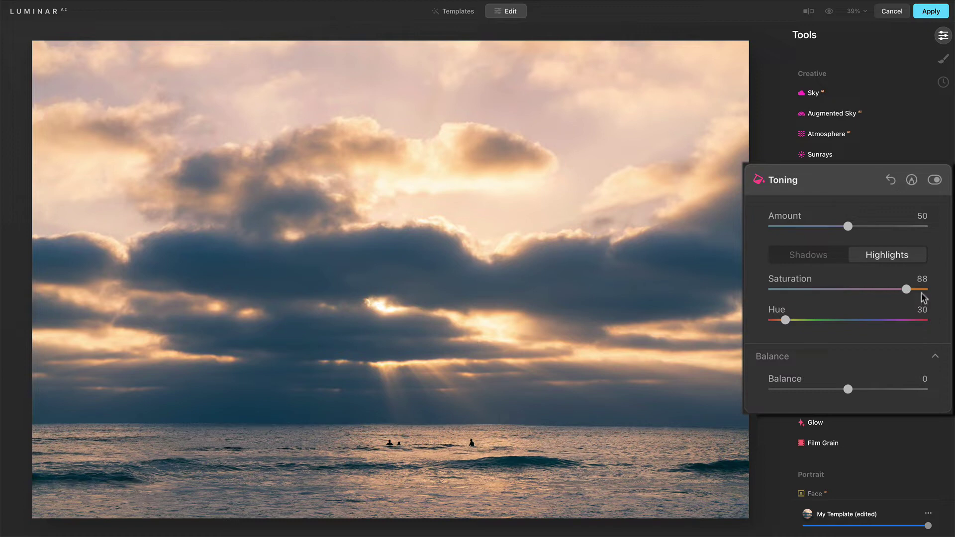
# Step: Toggle Toning off and on to compare the toned seascape with the original
pyautogui.click(935, 180)
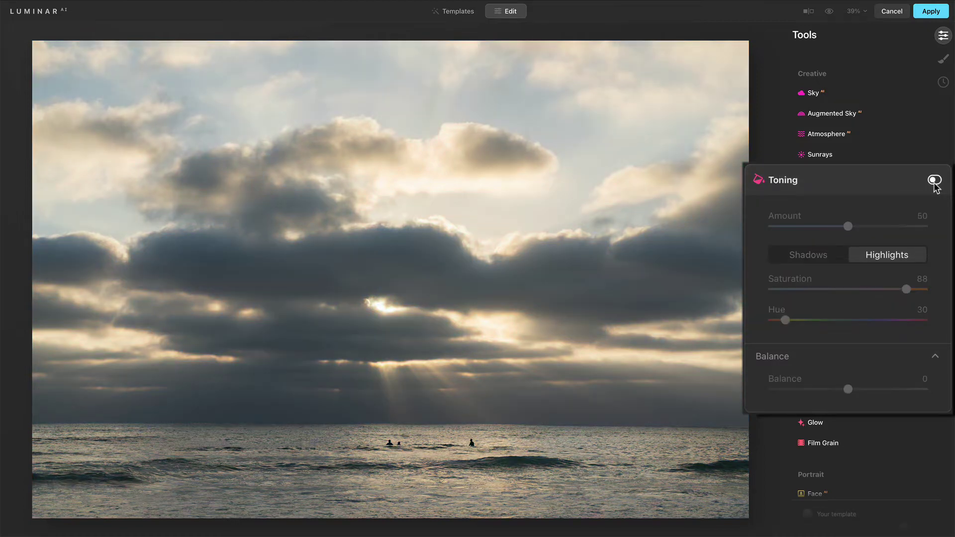
pyautogui.click(934, 182)
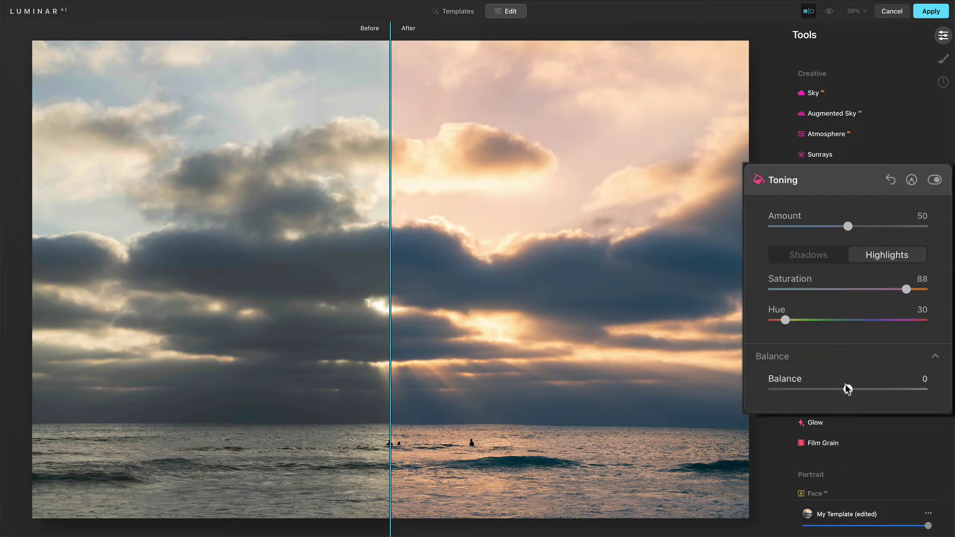
# Step: Leave the split view, try different Toning Balance positions, and settle Balance at 65
pyautogui.click(808, 11)
pyautogui.moveTo(850, 394); pyautogui.dragTo(780, 398)
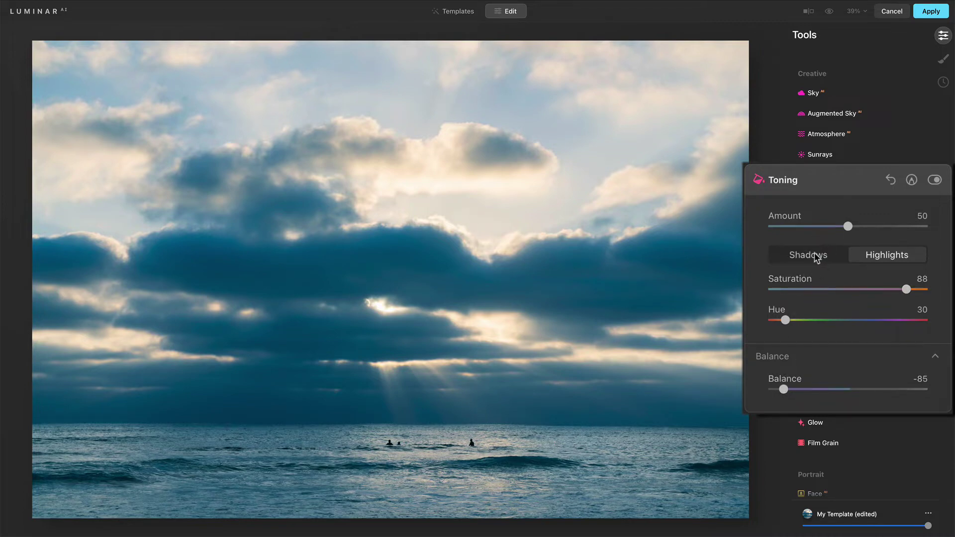
pyautogui.click(785, 390)
pyautogui.moveTo(794, 391); pyautogui.dragTo(863, 393)
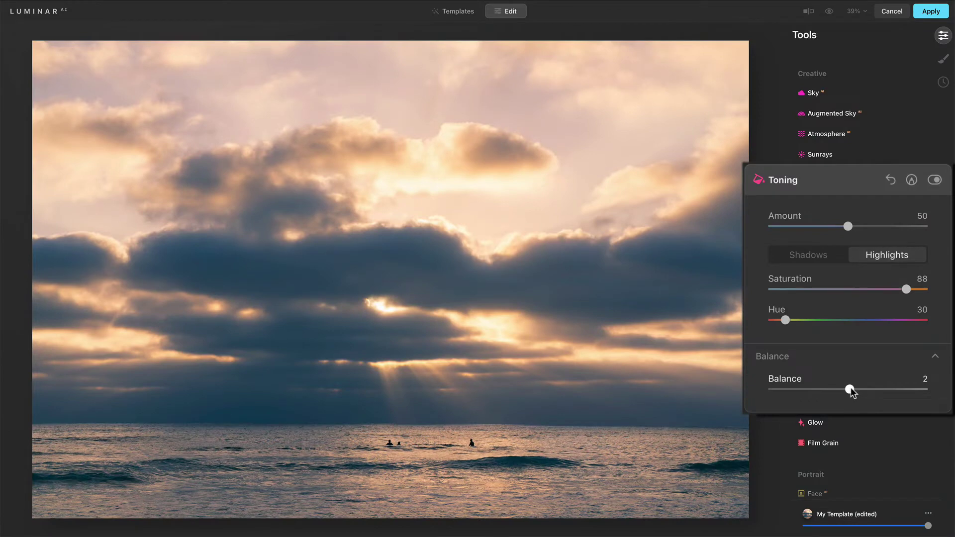
pyautogui.moveTo(851, 390); pyautogui.dragTo(785, 395)
pyautogui.click(792, 259)
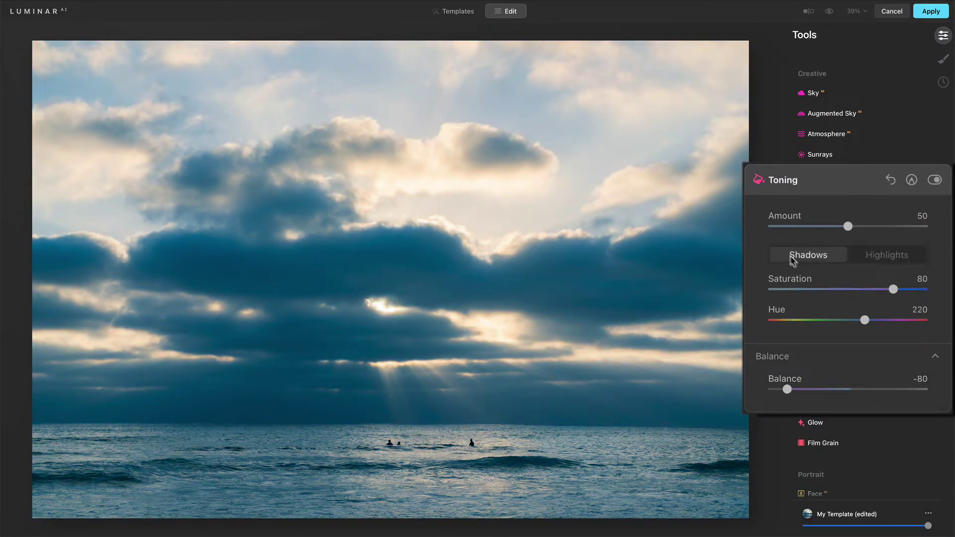
pyautogui.click(890, 253)
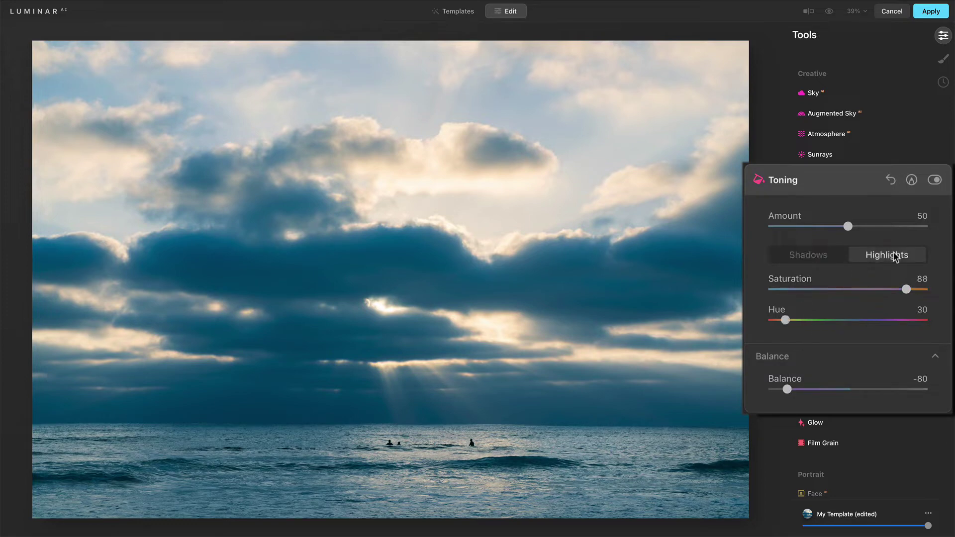
pyautogui.moveTo(788, 389); pyautogui.dragTo(915, 396)
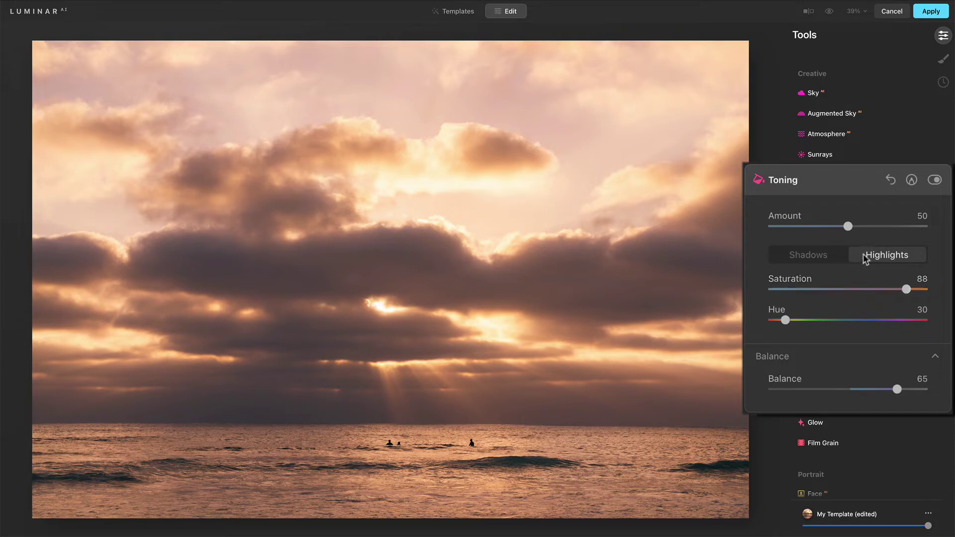
# Step: Reset Balance to 0 and lower shadow and highlight saturation, highlights to 54
pyautogui.doubleClick(784, 381)
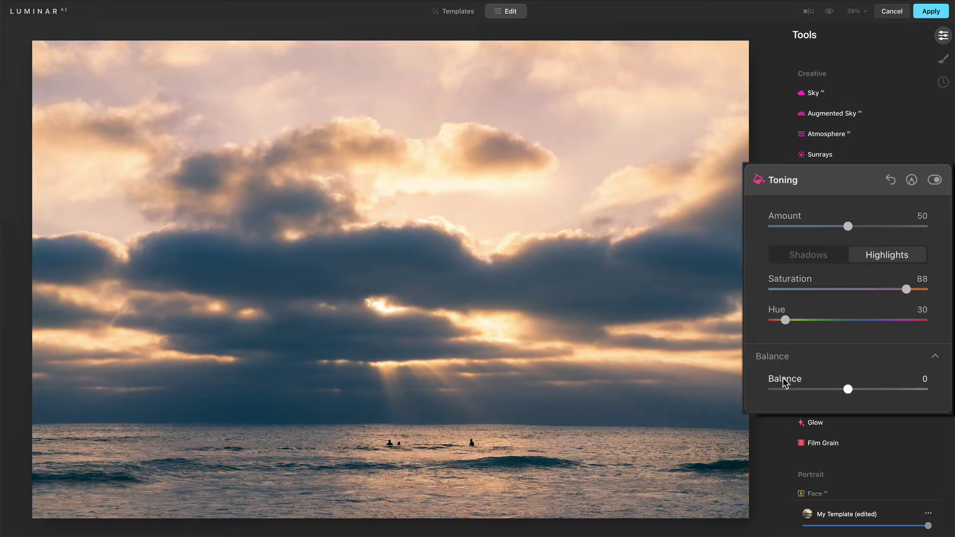
pyautogui.click(816, 260)
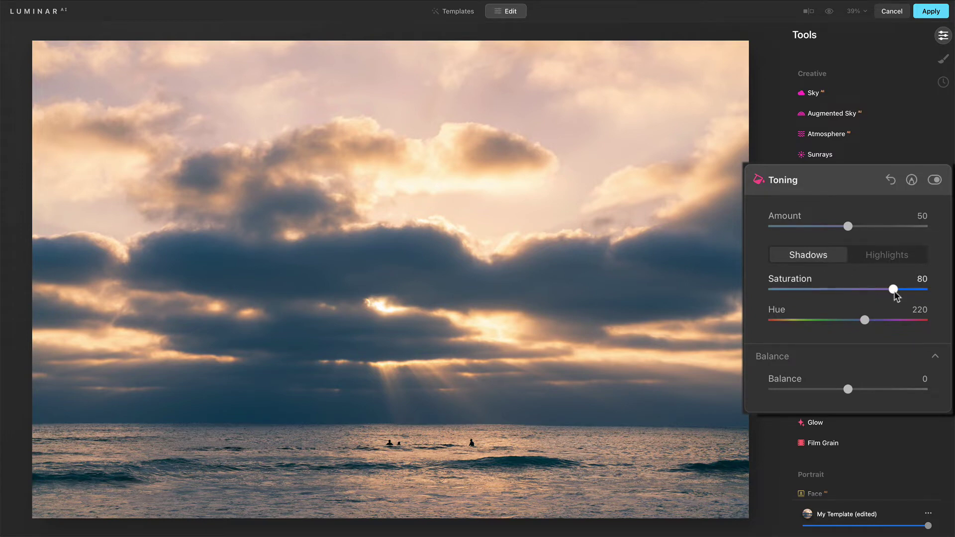
pyautogui.moveTo(894, 290); pyautogui.dragTo(826, 293)
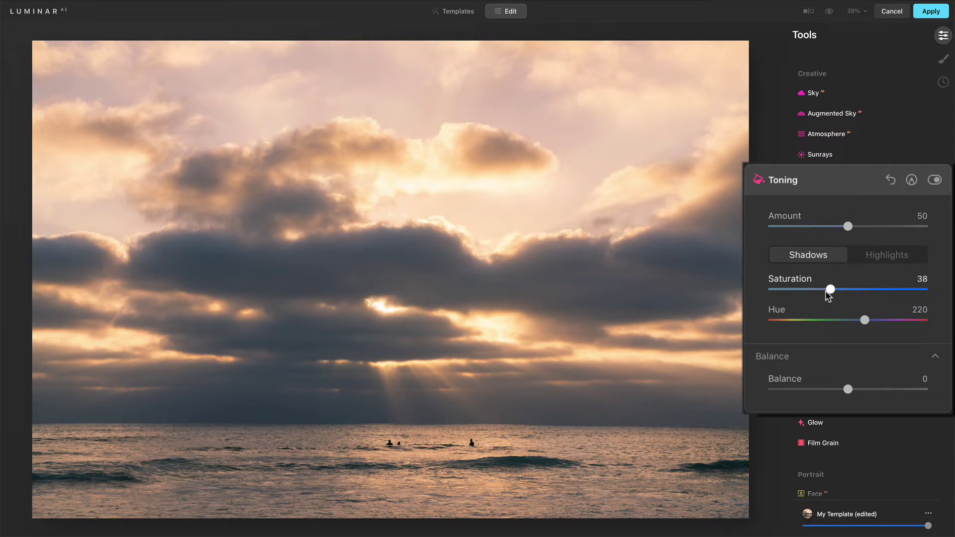
pyautogui.click(876, 257)
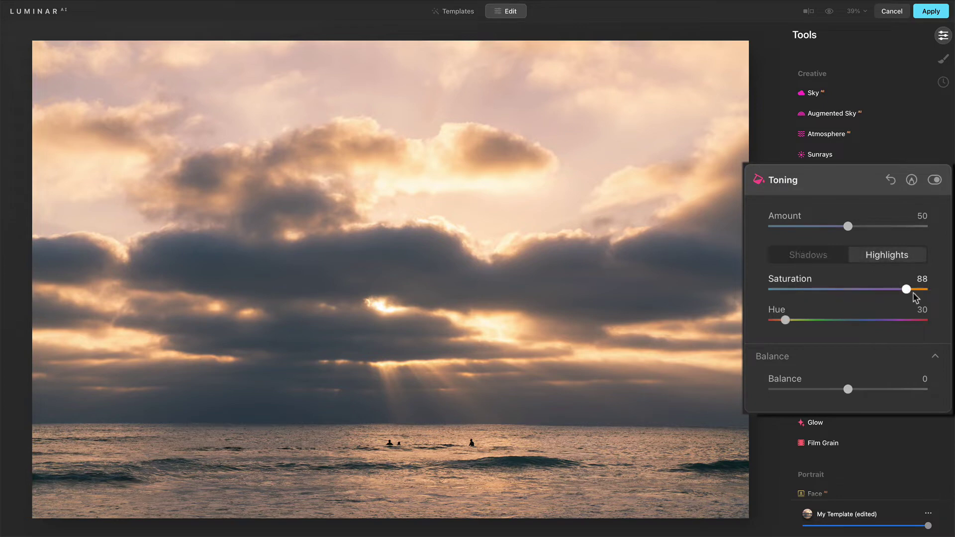
pyautogui.moveTo(906, 293); pyautogui.dragTo(855, 296)
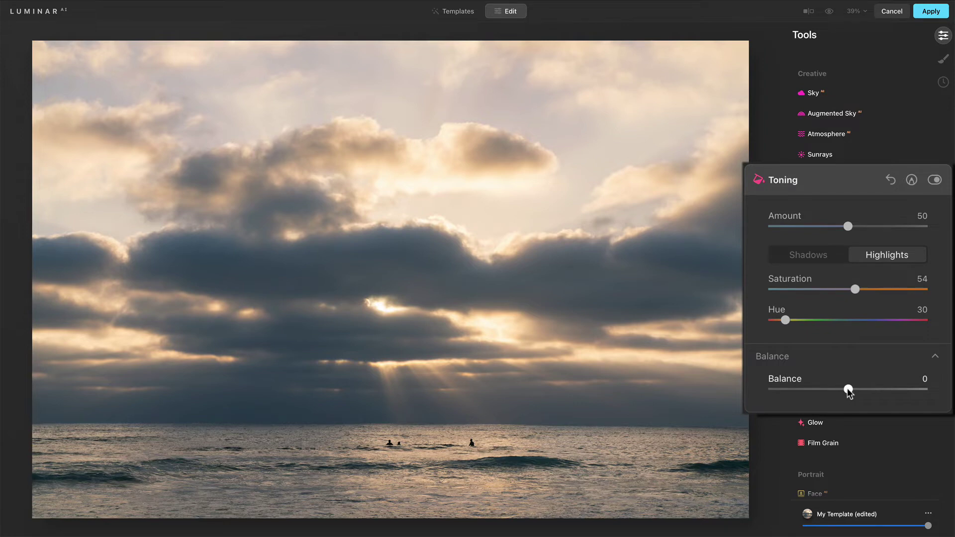
# Step: Set the Toning Balance to 29 and the Amount to 73
pyautogui.moveTo(848, 390); pyautogui.dragTo(874, 393)
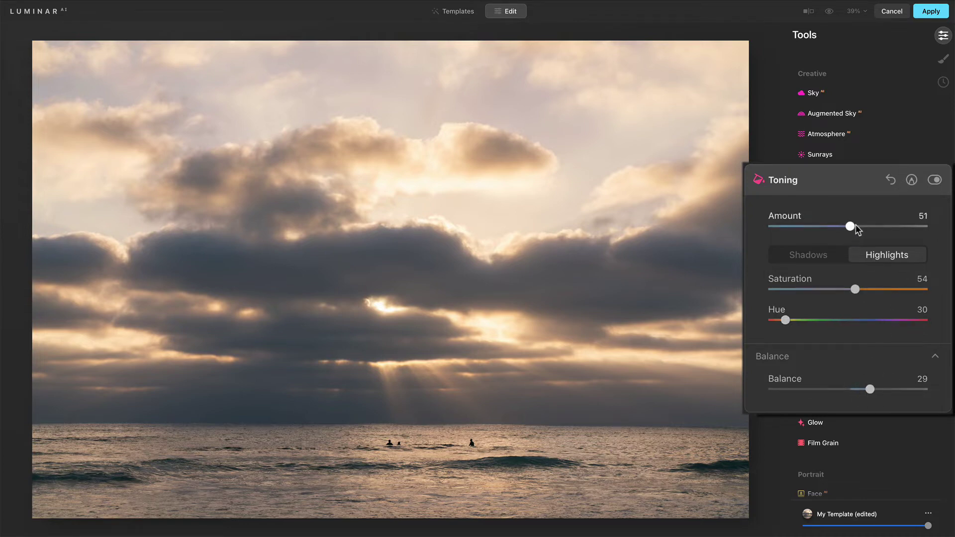
pyautogui.moveTo(855, 227); pyautogui.dragTo(888, 227)
pyautogui.moveTo(889, 226); pyautogui.dragTo(888, 227)
pyautogui.click(935, 181)
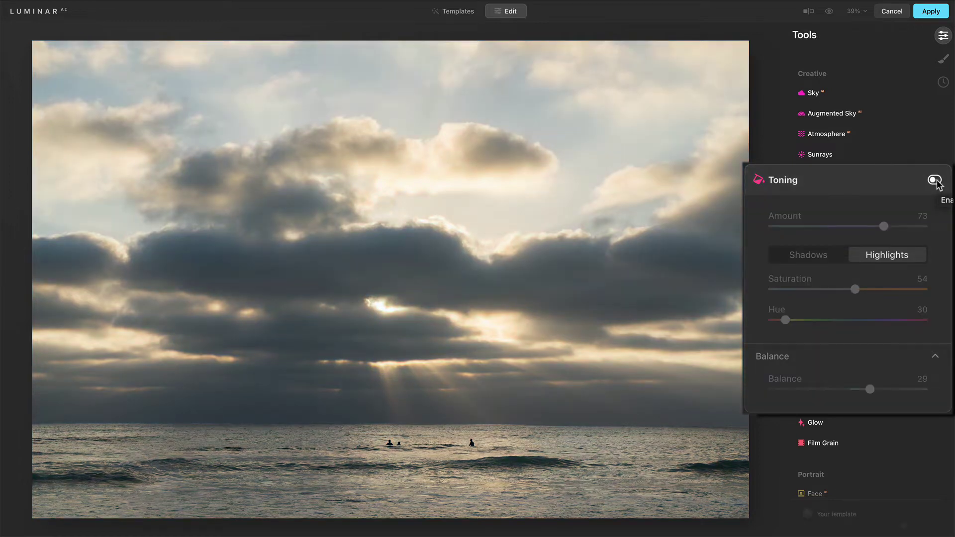
pyautogui.click(936, 181)
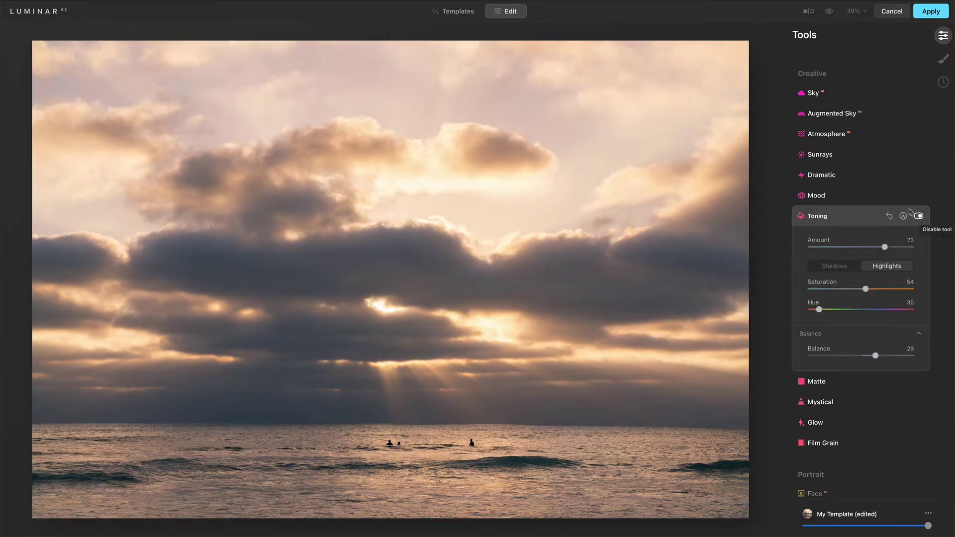
pyautogui.scroll(5, 888, 198)
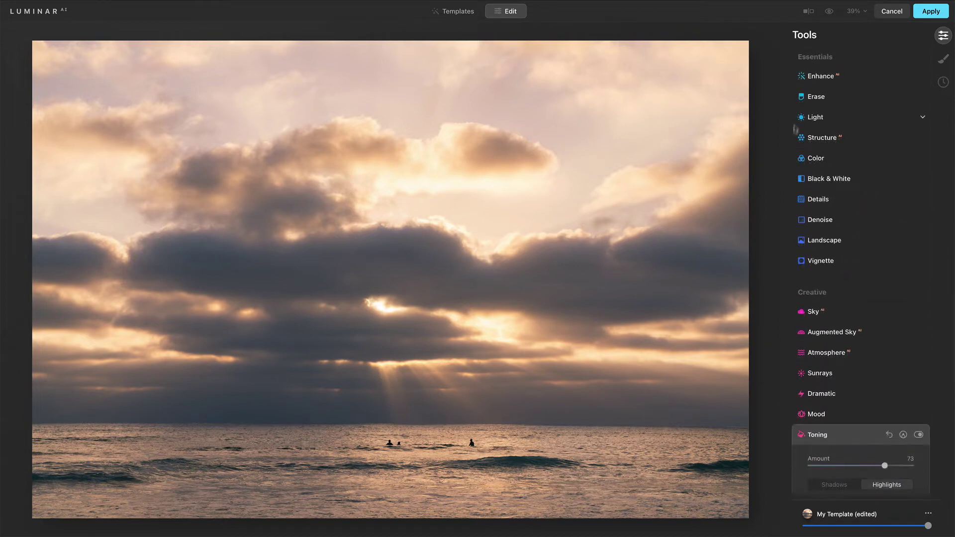
pyautogui.scroll(-4, 790, 287)
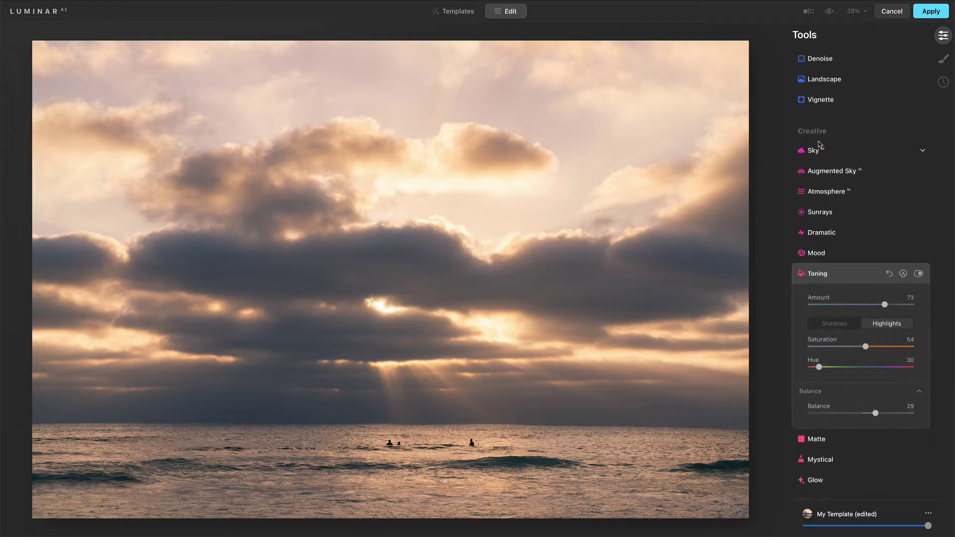
pyautogui.click(808, 11)
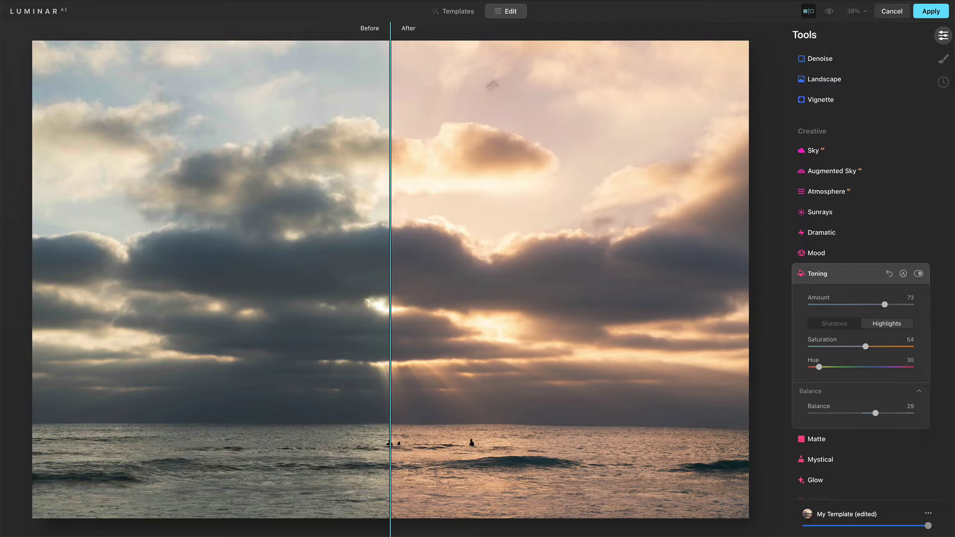
pyautogui.moveTo(391, 188); pyautogui.dragTo(680, 228)
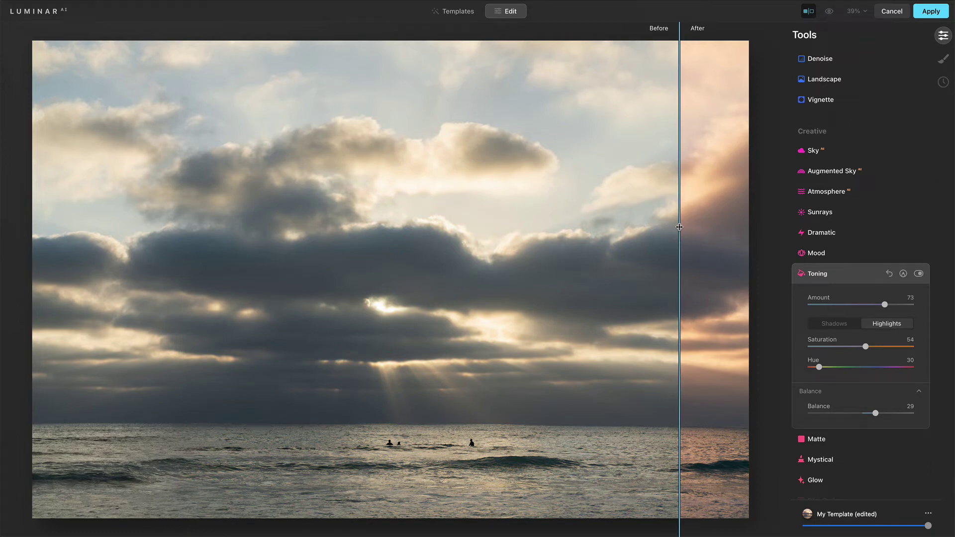
pyautogui.moveTo(680, 227); pyautogui.dragTo(289, 233)
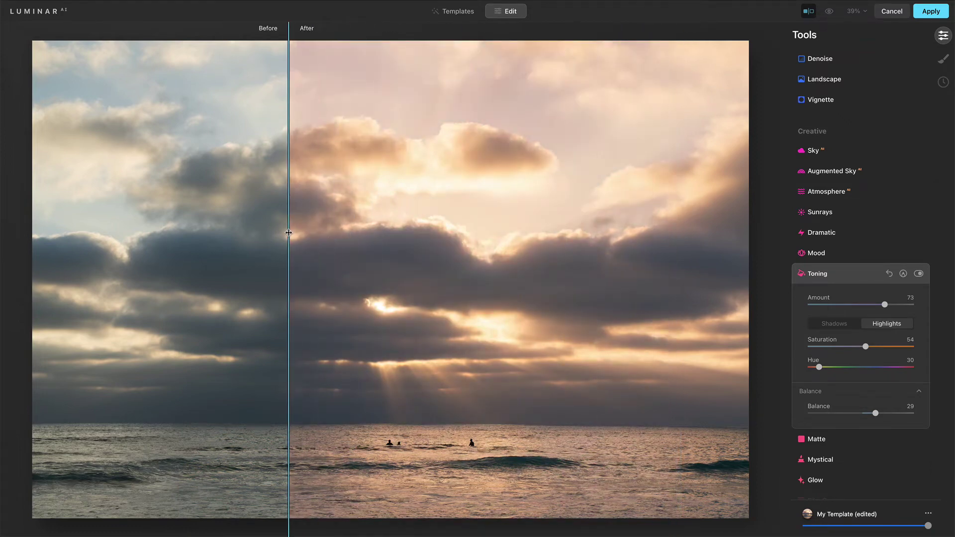
pyautogui.click(810, 12)
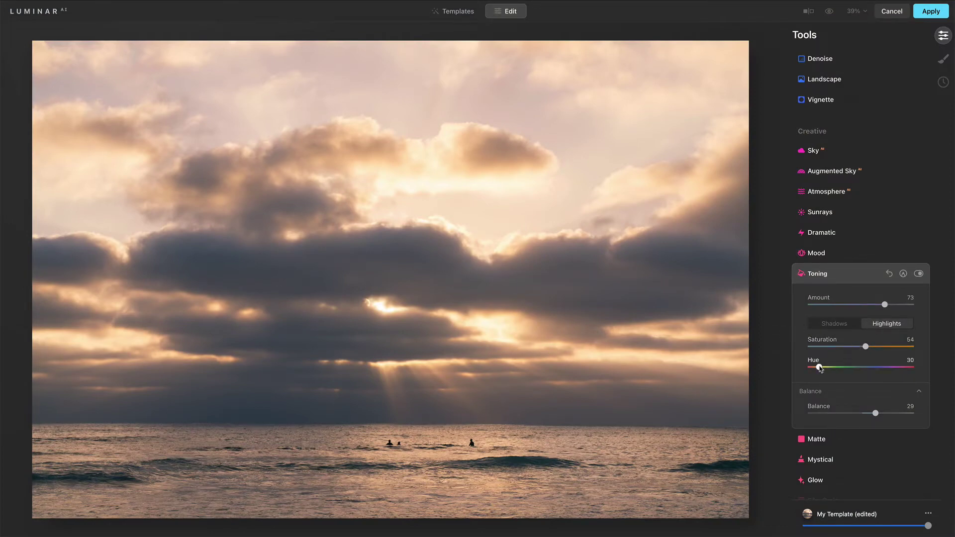
# Step: Drag the highlight Hue from 30 to 285 for a purple-pink tint
pyautogui.moveTo(819, 367); pyautogui.dragTo(905, 388)
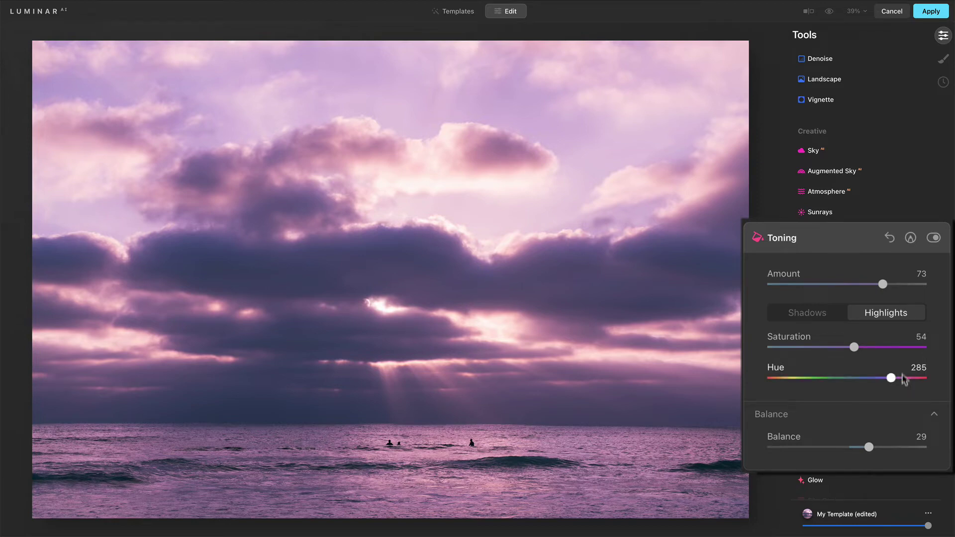
# Step: Tweak Amount, highlight Saturation and Balance until they read 75, 35 and 60
pyautogui.moveTo(884, 285); pyautogui.dragTo(854, 285)
pyautogui.moveTo(868, 448)
pyautogui.mouseDown()
pyautogui.moveTo(831, 449)
pyautogui.moveTo(895, 452)
pyautogui.moveTo(867, 451)
pyautogui.moveTo(891, 452)
pyautogui.moveTo(878, 452)
pyautogui.mouseUp()
pyautogui.moveTo(855, 353); pyautogui.dragTo(806, 355)
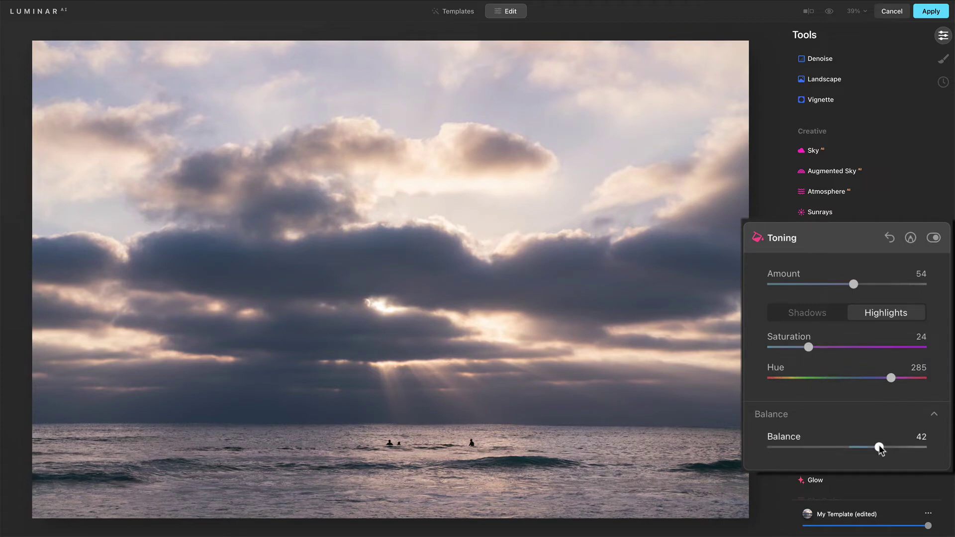
pyautogui.moveTo(880, 448); pyautogui.dragTo(903, 449)
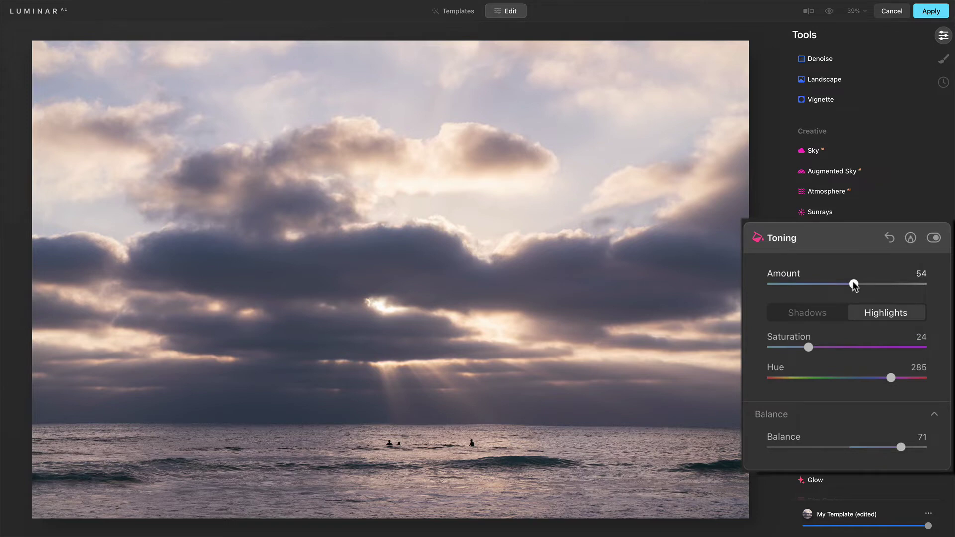
pyautogui.moveTo(854, 284); pyautogui.dragTo(891, 285)
pyautogui.moveTo(808, 347); pyautogui.dragTo(828, 349)
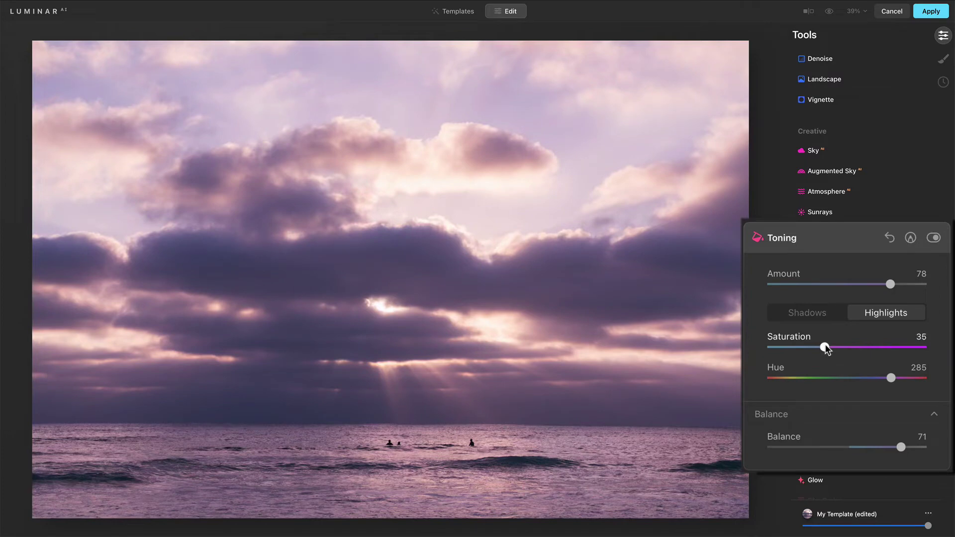
pyautogui.moveTo(891, 285); pyautogui.dragTo(885, 284)
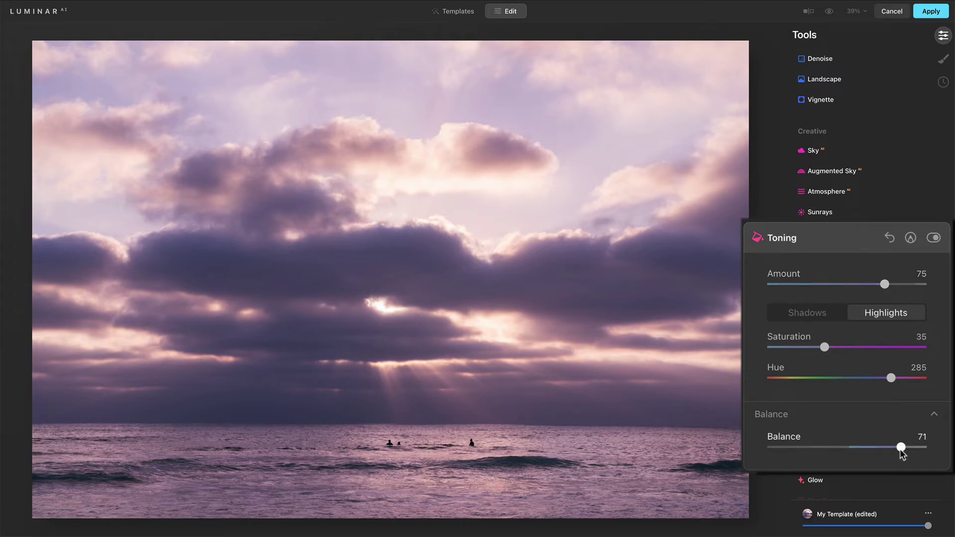
pyautogui.moveTo(898, 450); pyautogui.dragTo(886, 452)
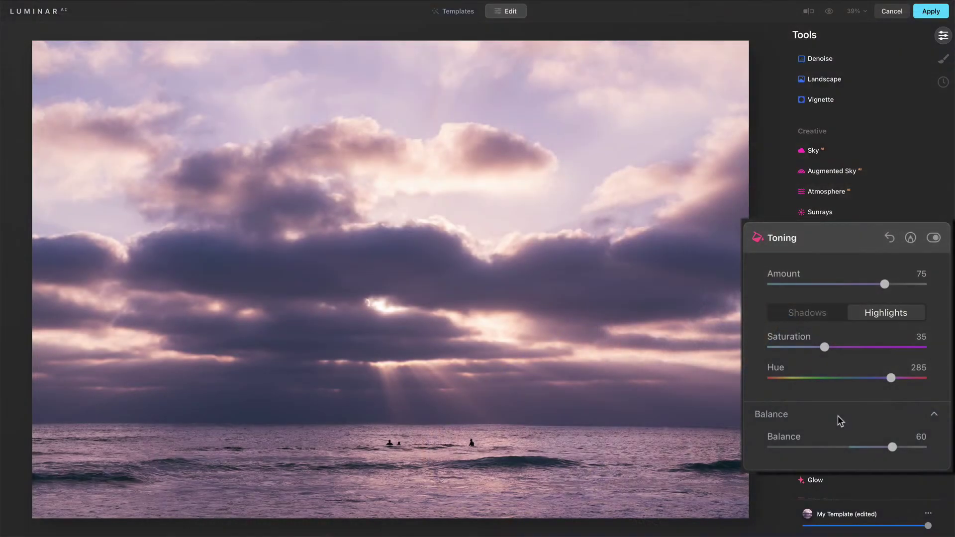
pyautogui.click(934, 239)
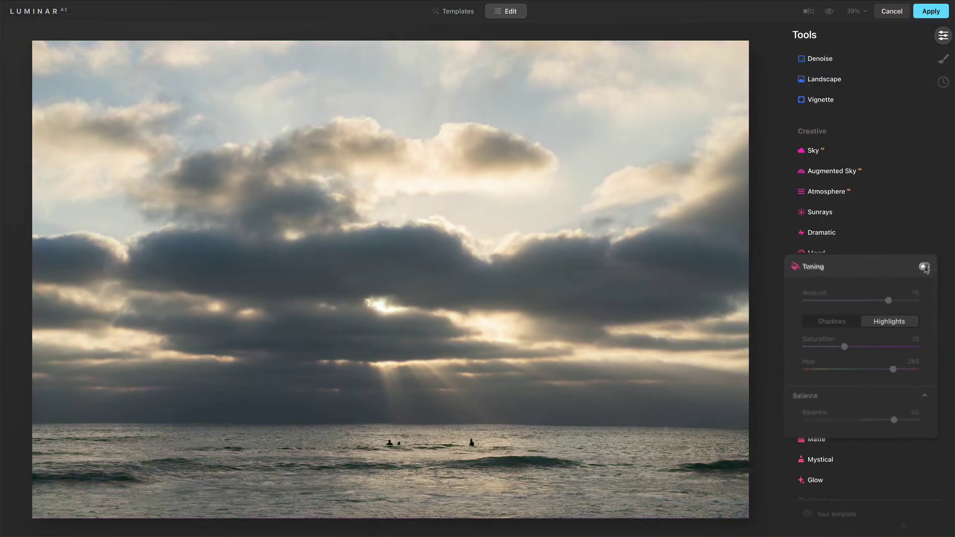
pyautogui.click(919, 274)
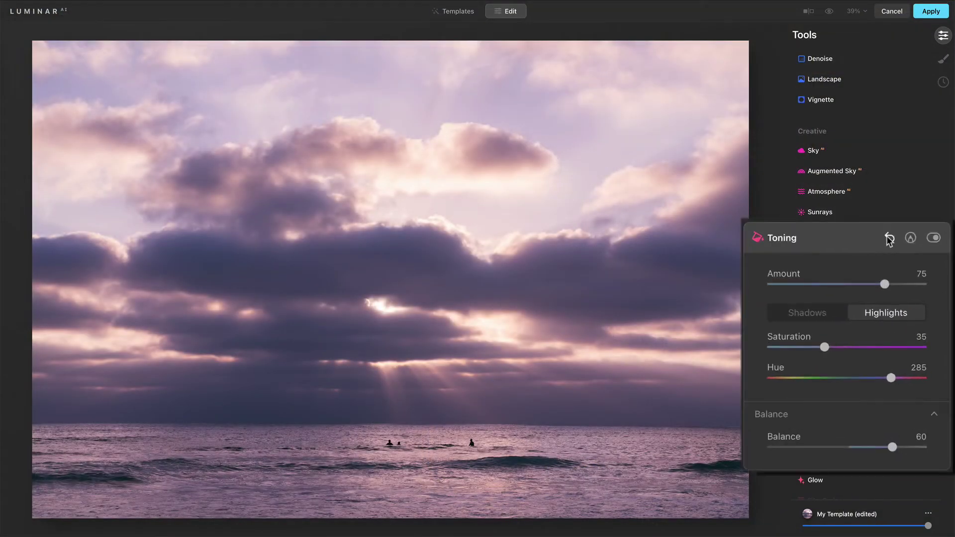
# Step: Reset Toning and enter a highlight Hue of 30
pyautogui.click(889, 273)
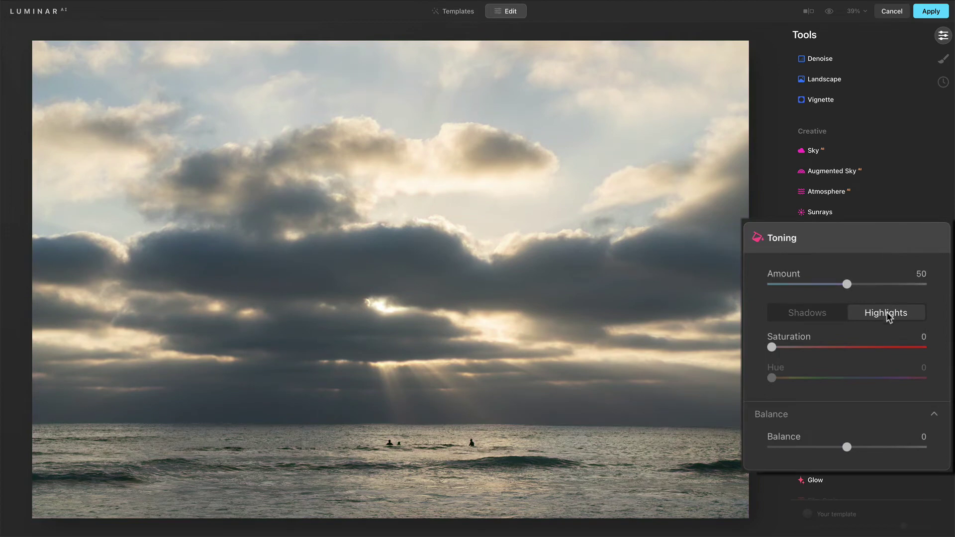
pyautogui.moveTo(772, 348); pyautogui.dragTo(787, 380)
pyautogui.click(916, 367)
pyautogui.write('30')
pyautogui.press('Return')
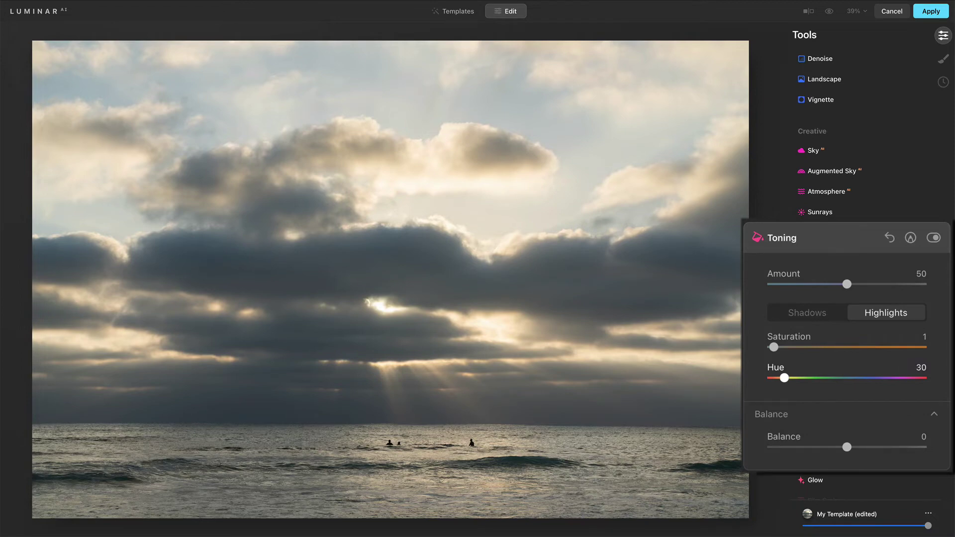
# Step: Raise highlight Saturation to 84 and Balance to 47, then show the Shadows settings
pyautogui.moveTo(774, 347); pyautogui.dragTo(913, 354)
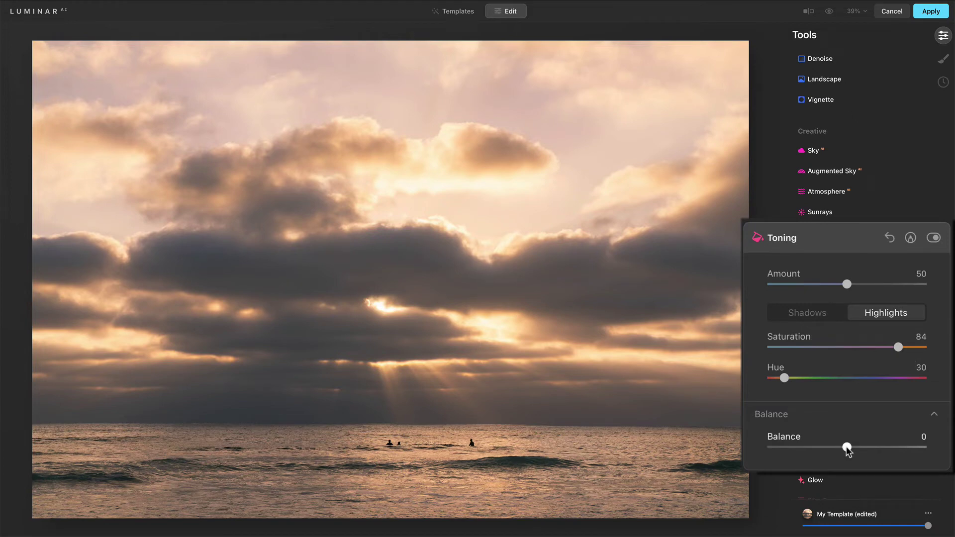
pyautogui.moveTo(847, 448); pyautogui.dragTo(881, 447)
pyautogui.click(808, 312)
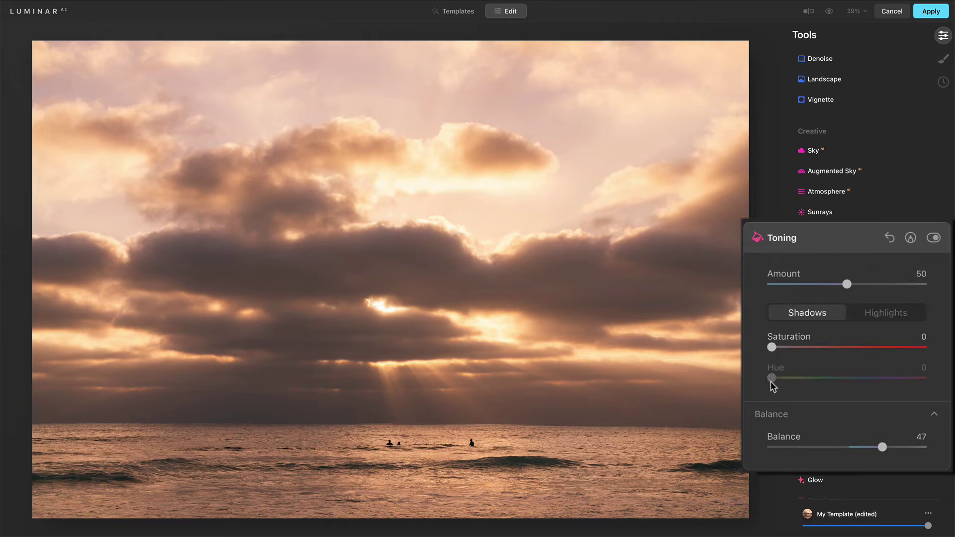
# Step: Return to Highlights, set Balance to 71 and lower the Toning Amount to 40
pyautogui.click(899, 315)
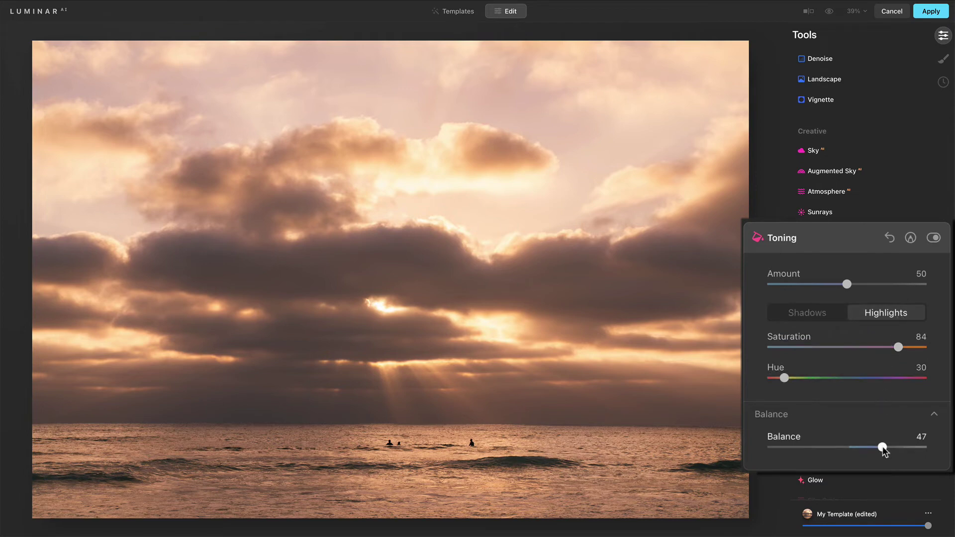
pyautogui.moveTo(884, 449); pyautogui.dragTo(934, 451)
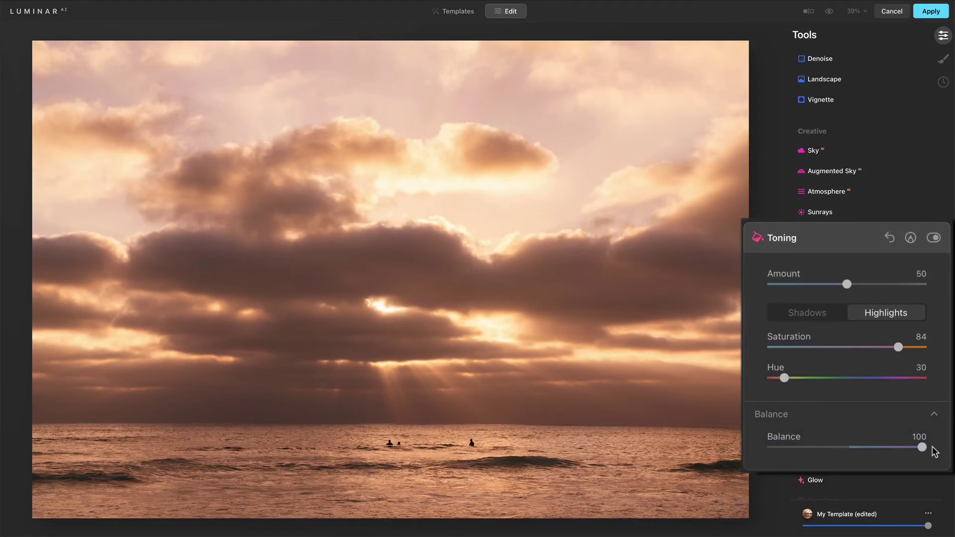
pyautogui.moveTo(923, 447); pyautogui.dragTo(893, 448)
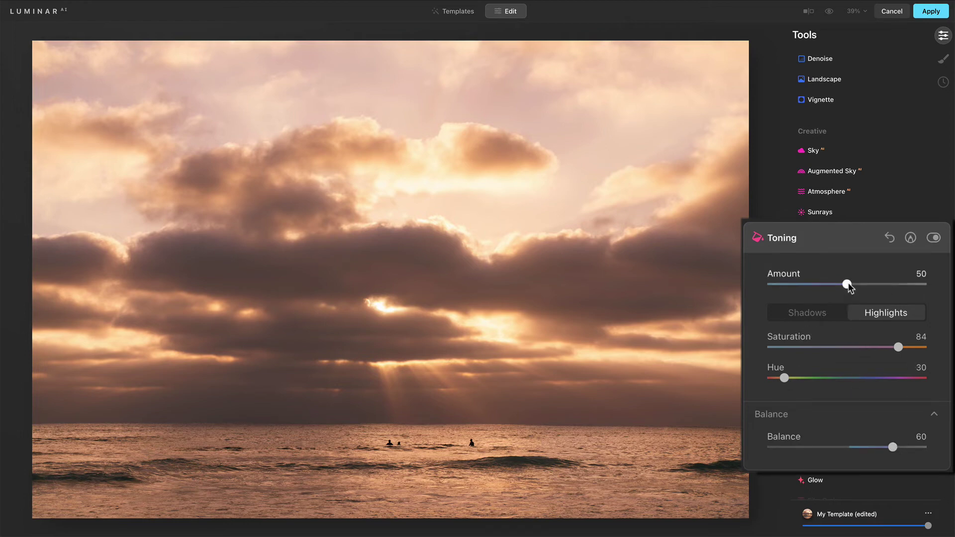
pyautogui.moveTo(849, 284)
pyautogui.mouseDown()
pyautogui.moveTo(882, 285)
pyautogui.moveTo(832, 284)
pyautogui.mouseUp()
pyautogui.moveTo(892, 448); pyautogui.dragTo(902, 450)
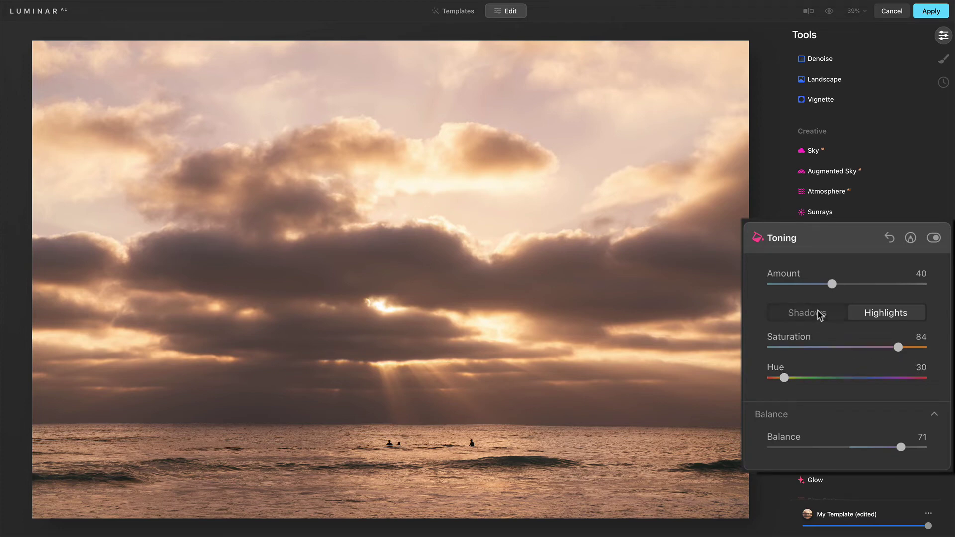
# Step: Tint the shadows with hue 30 and saturation 37
pyautogui.click(794, 313)
pyautogui.moveTo(775, 346); pyautogui.dragTo(776, 347)
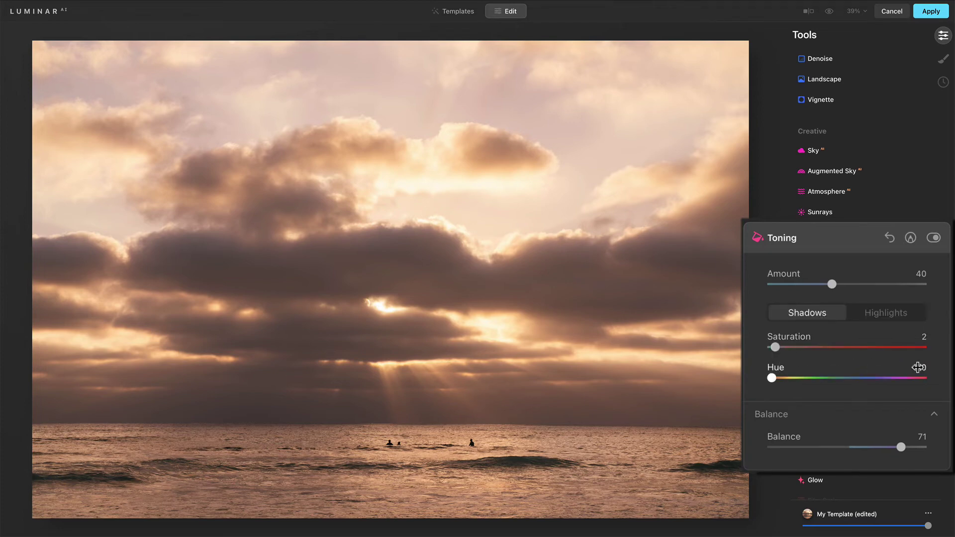
pyautogui.click(919, 367)
pyautogui.press('Return')
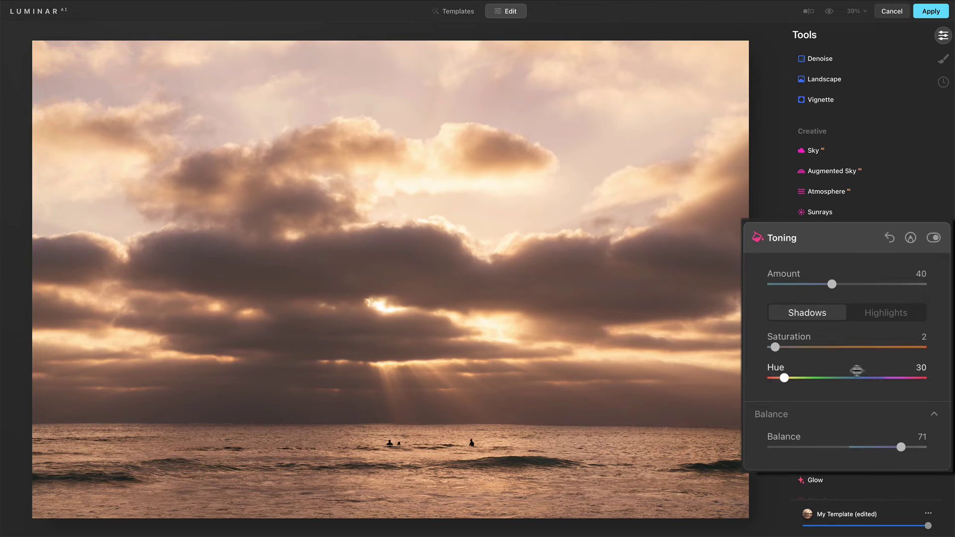
pyautogui.moveTo(776, 347); pyautogui.dragTo(830, 350)
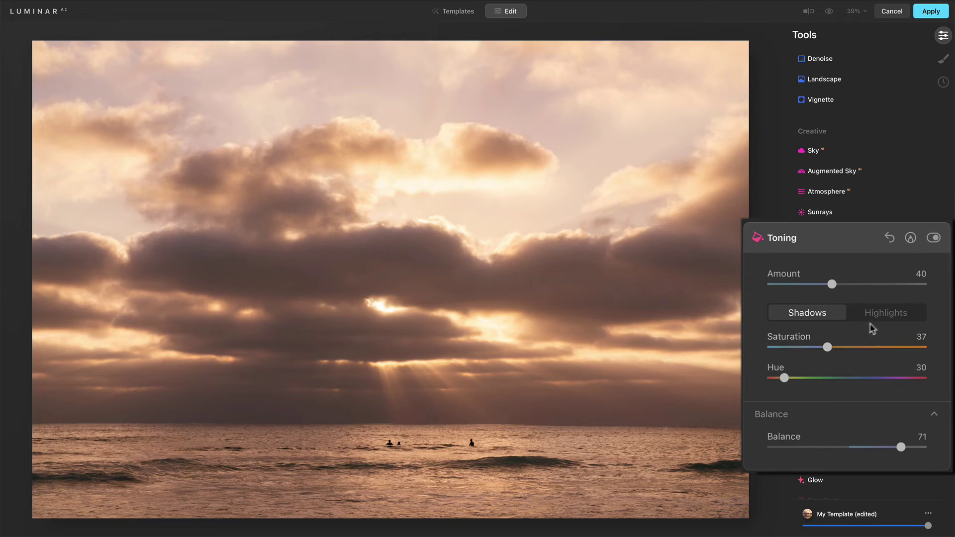
# Step: Lower highlight saturation to 78, then reset Balance and drag it to -27
pyautogui.click(883, 317)
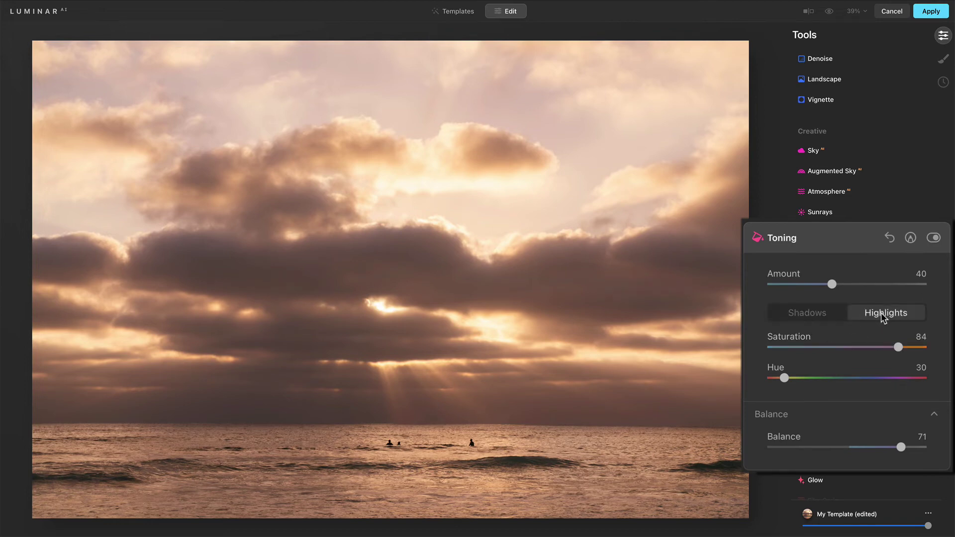
pyautogui.moveTo(895, 347); pyautogui.dragTo(891, 348)
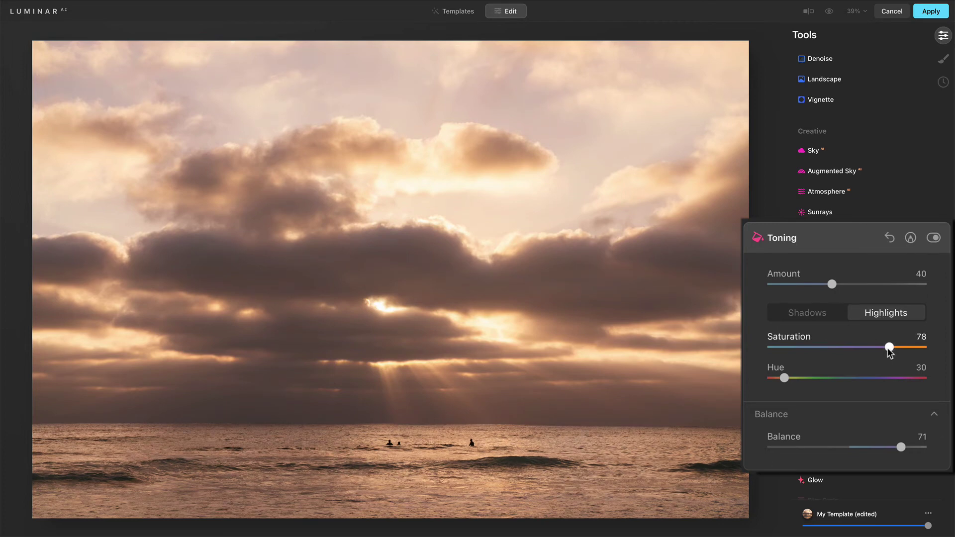
pyautogui.doubleClick(779, 438)
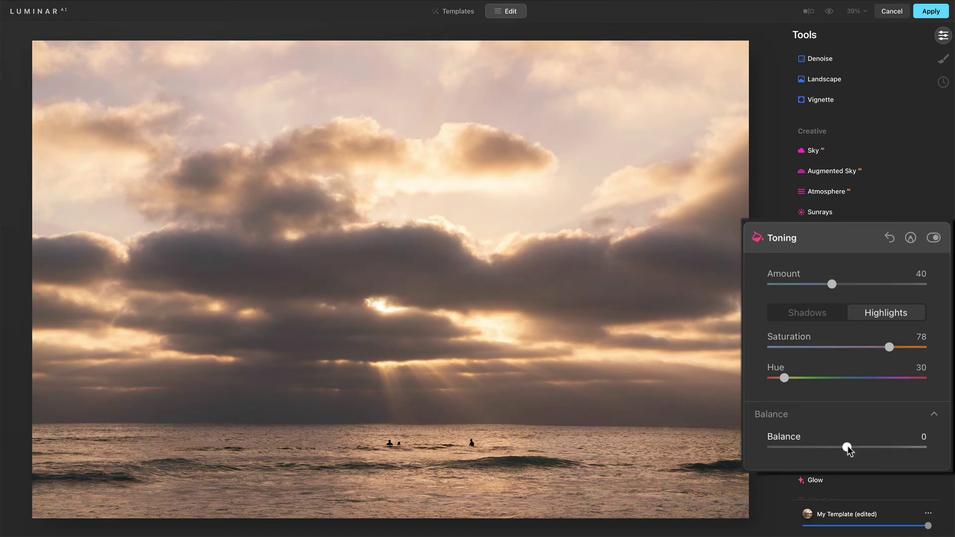
pyautogui.moveTo(847, 449); pyautogui.dragTo(827, 449)
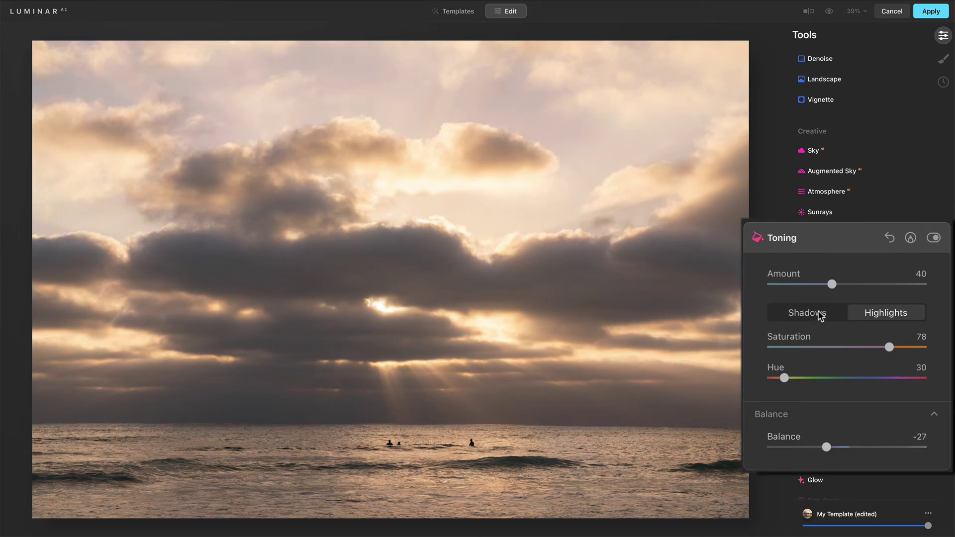
# Step: Review the shadow and highlight tints, then raise Toning Amount to 77
pyautogui.click(802, 313)
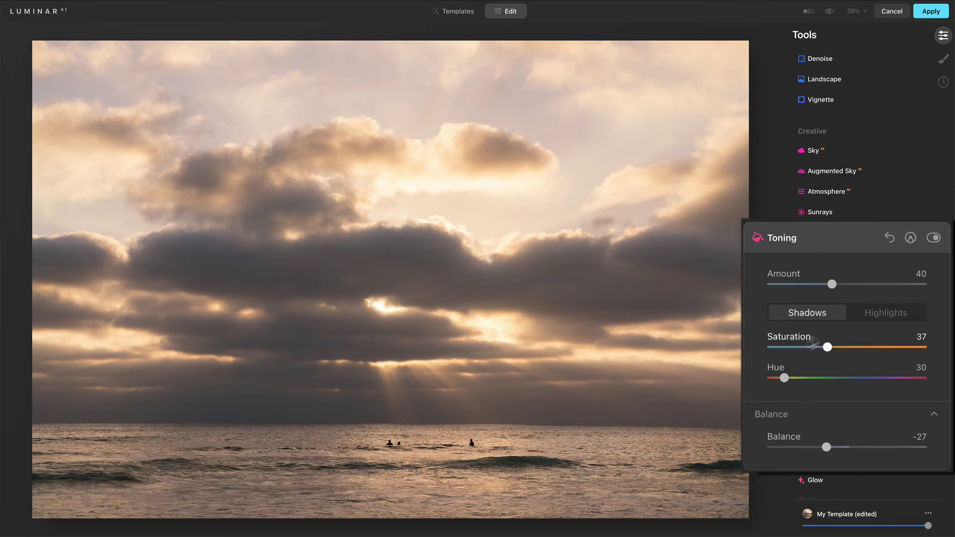
pyautogui.click(871, 317)
pyautogui.click(817, 314)
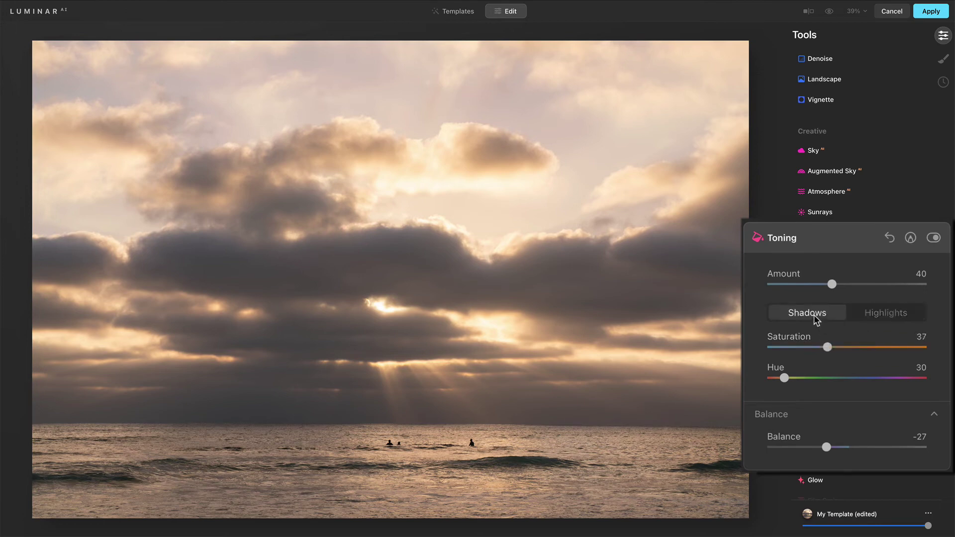
pyautogui.moveTo(828, 446); pyautogui.dragTo(827, 446)
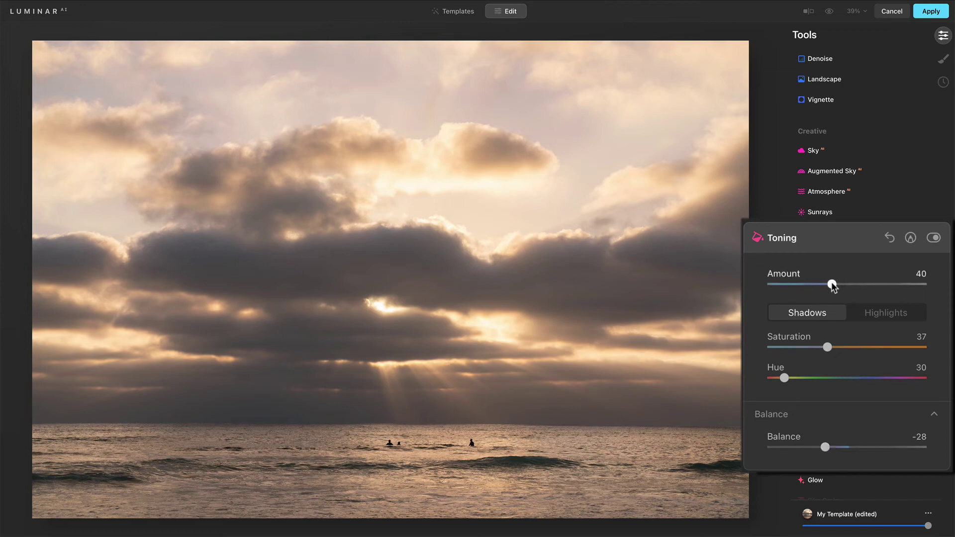
pyautogui.moveTo(832, 287); pyautogui.dragTo(894, 295)
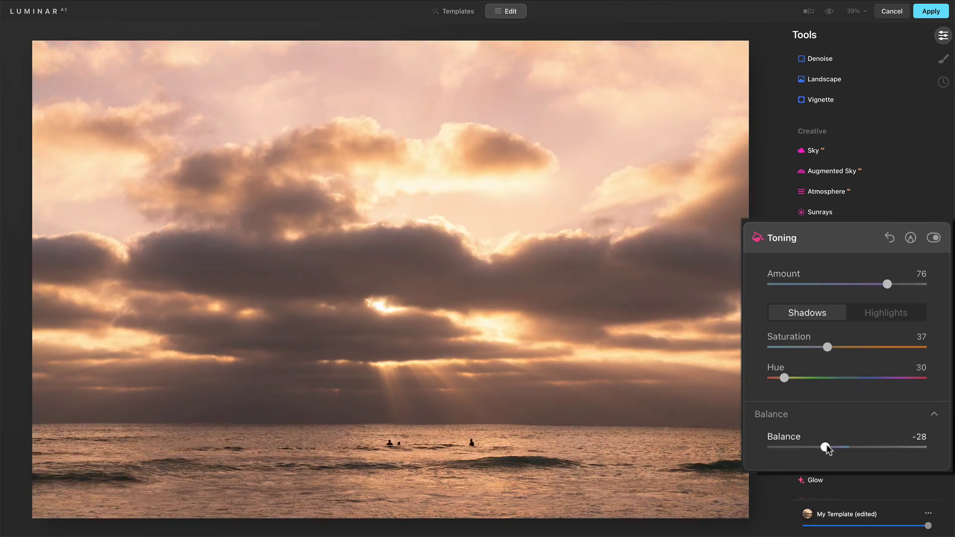
# Step: Shift Balance further toward the shadows, down to -37
pyautogui.moveTo(826, 447)
pyautogui.mouseDown()
pyautogui.moveTo(895, 454)
pyautogui.moveTo(823, 448)
pyautogui.mouseUp()
pyautogui.click(874, 314)
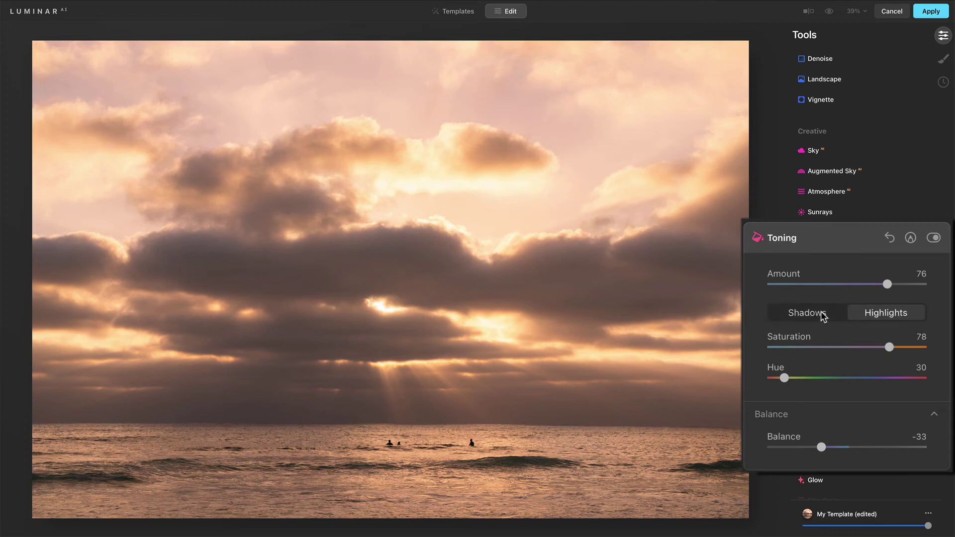
pyautogui.click(822, 315)
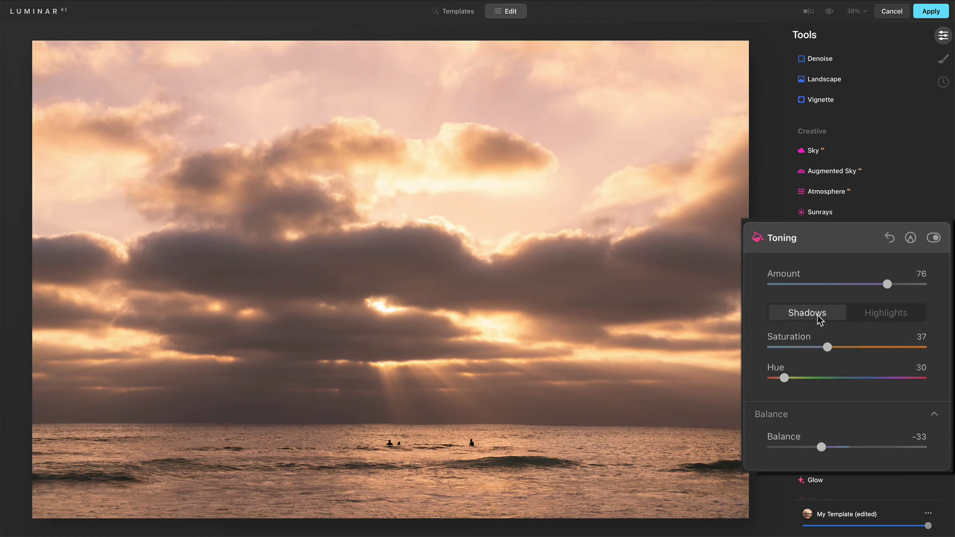
pyautogui.click(875, 317)
pyautogui.click(836, 319)
pyautogui.moveTo(821, 450); pyautogui.dragTo(819, 450)
# Step: Recheck both tint settings and fine-tune Balance, keeping it at -37
pyautogui.click(869, 313)
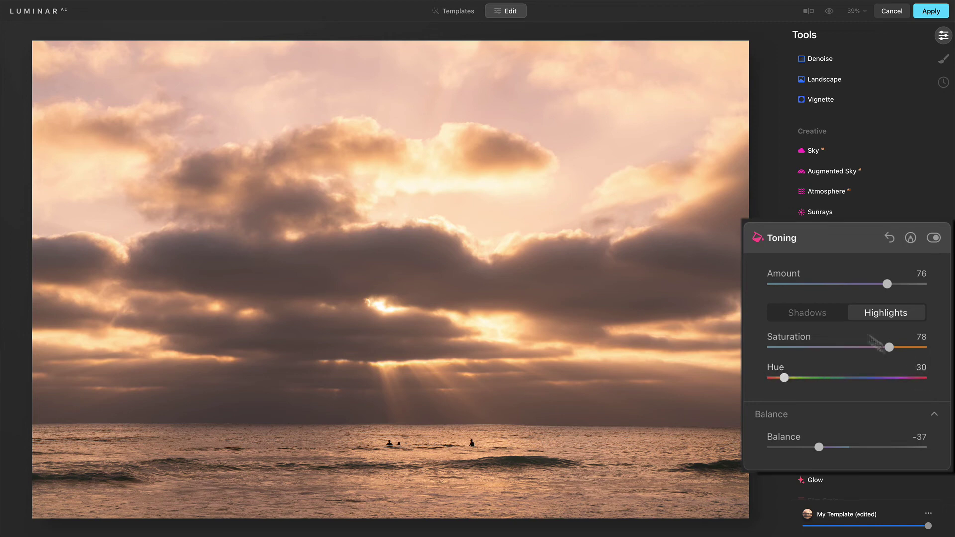
pyautogui.click(811, 314)
pyautogui.click(860, 315)
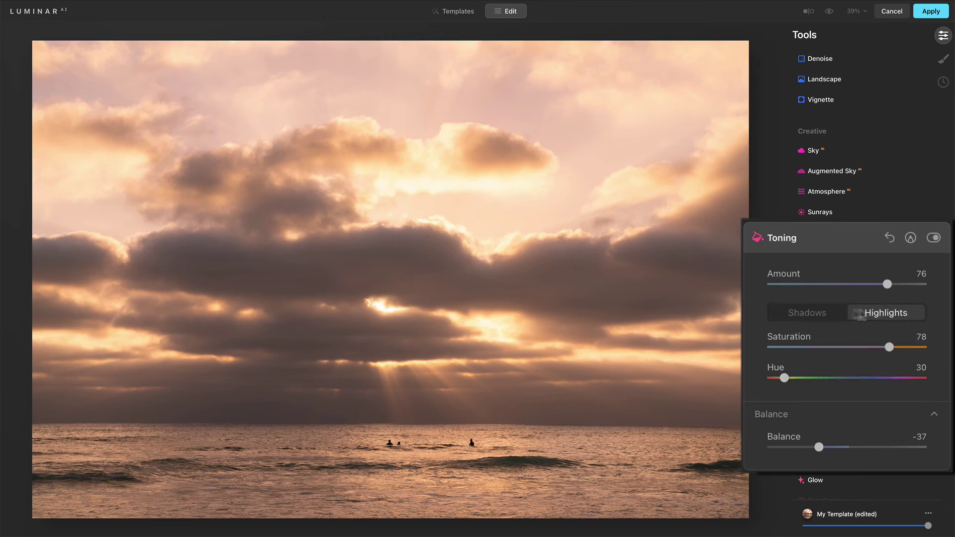
pyautogui.click(821, 318)
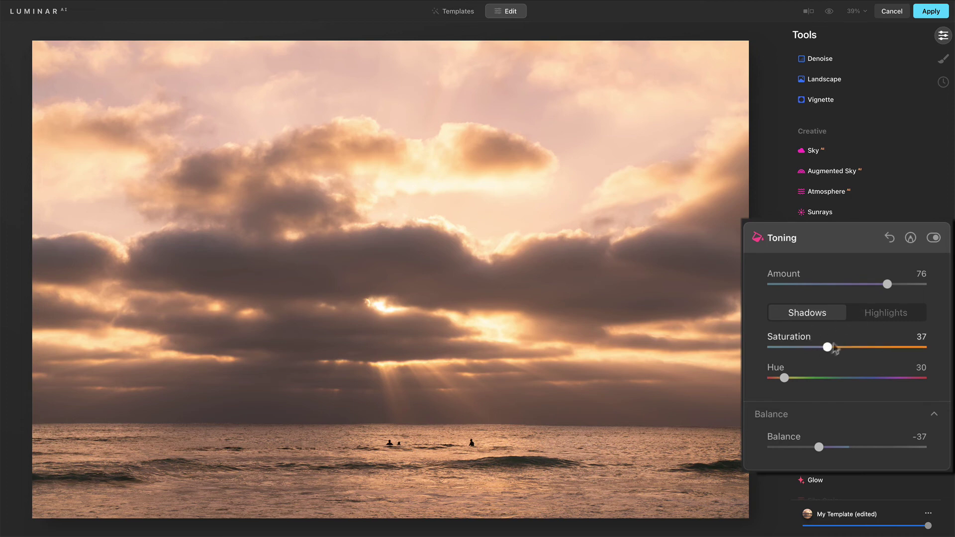
pyautogui.click(880, 315)
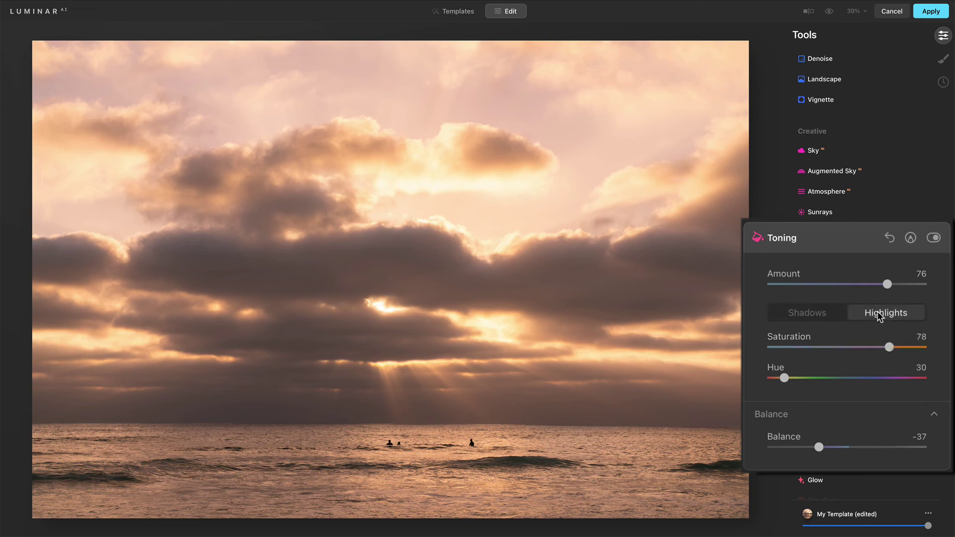
pyautogui.click(821, 315)
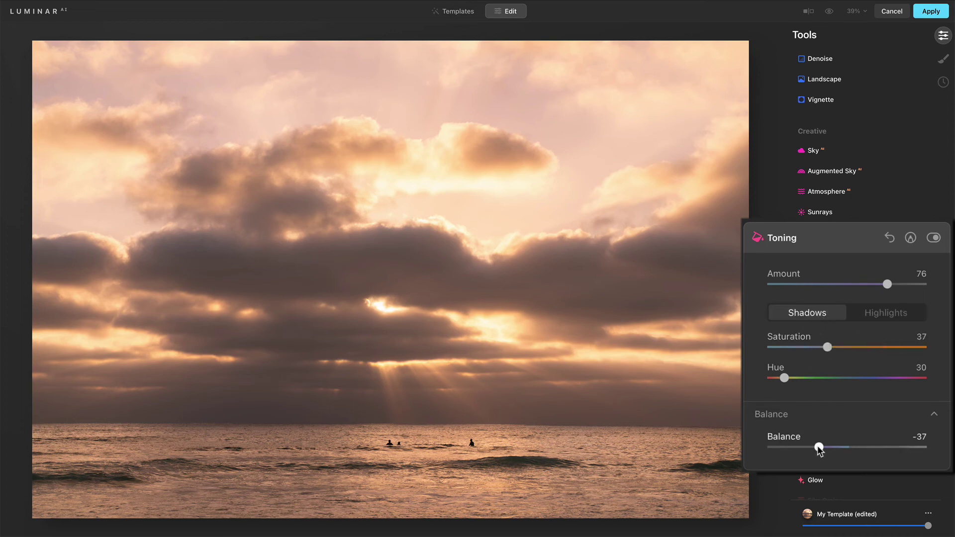
pyautogui.moveTo(818, 445); pyautogui.dragTo(817, 446)
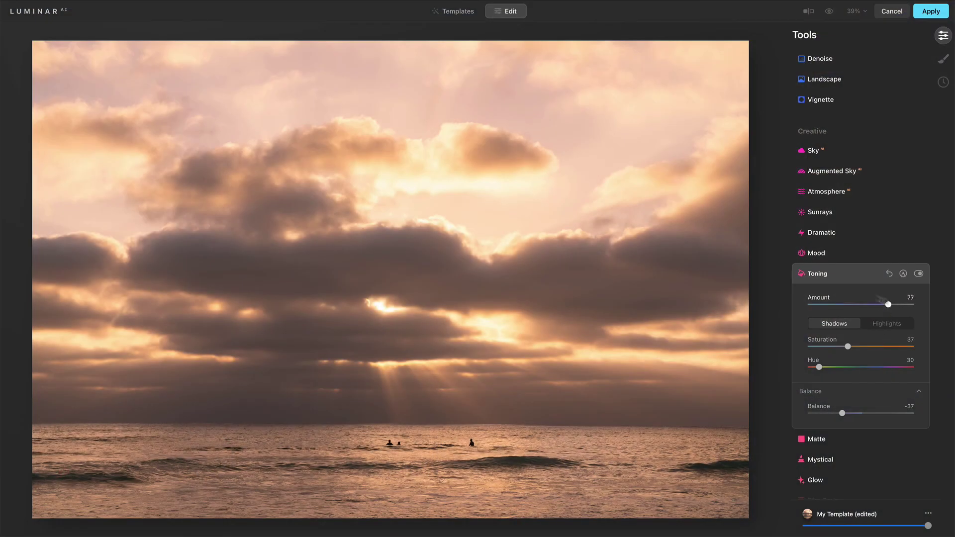
pyautogui.click(808, 11)
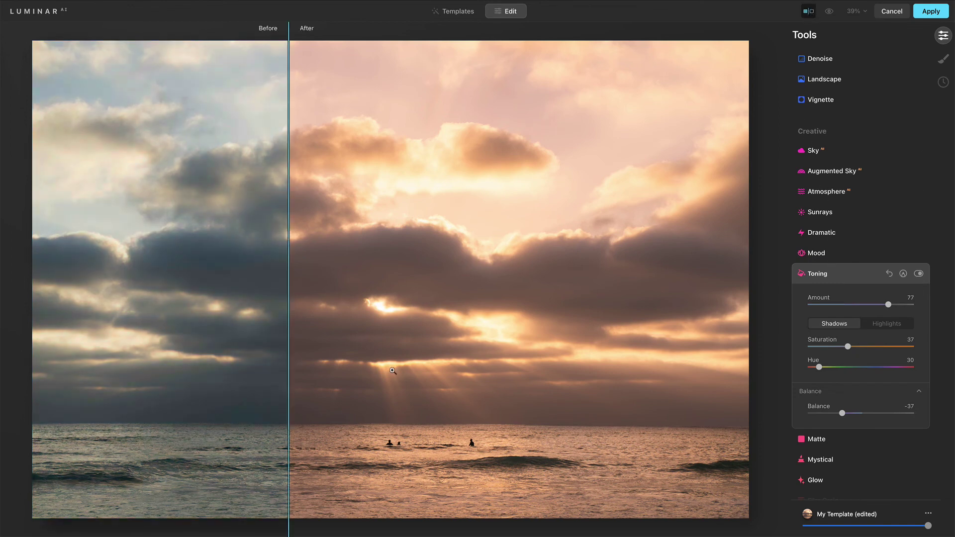
pyautogui.moveTo(289, 347); pyautogui.dragTo(370, 350)
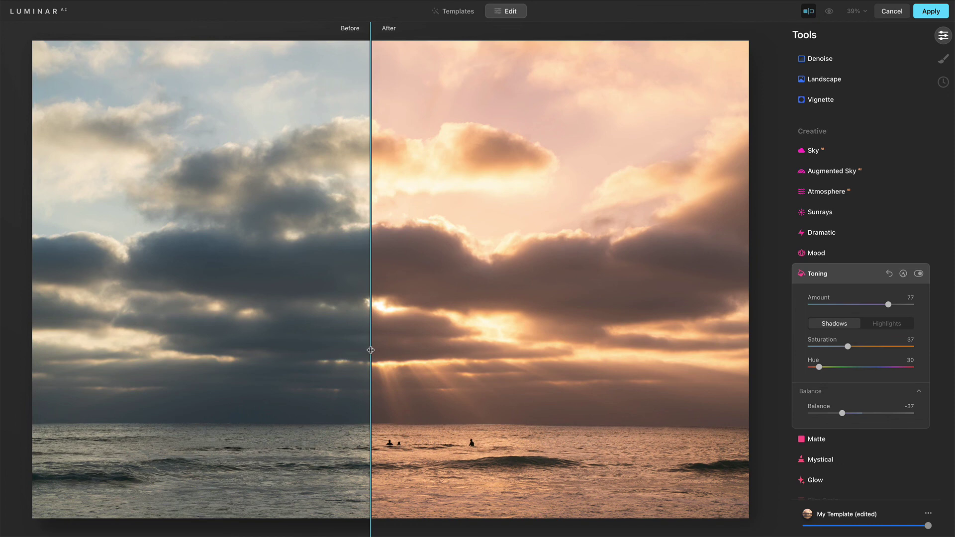
pyautogui.click(814, 10)
pyautogui.click(830, 10)
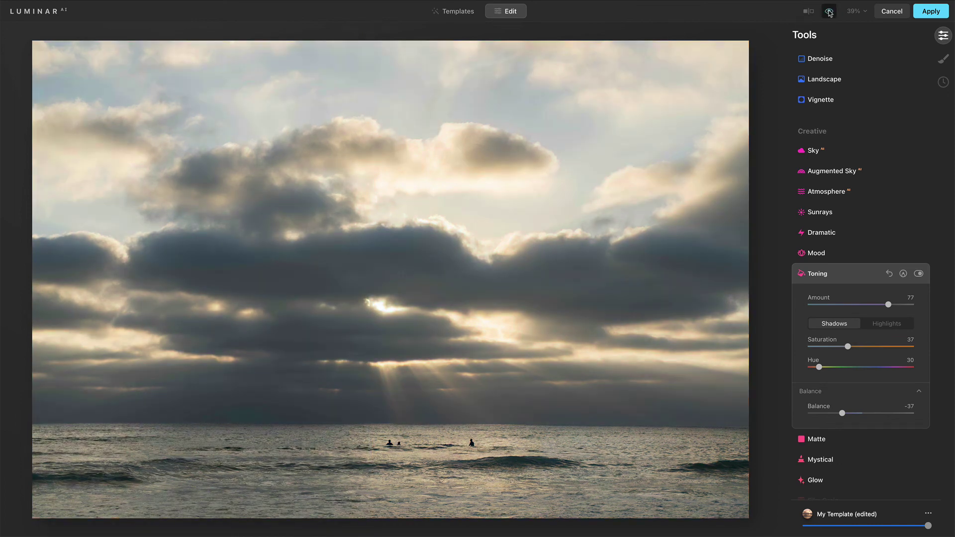